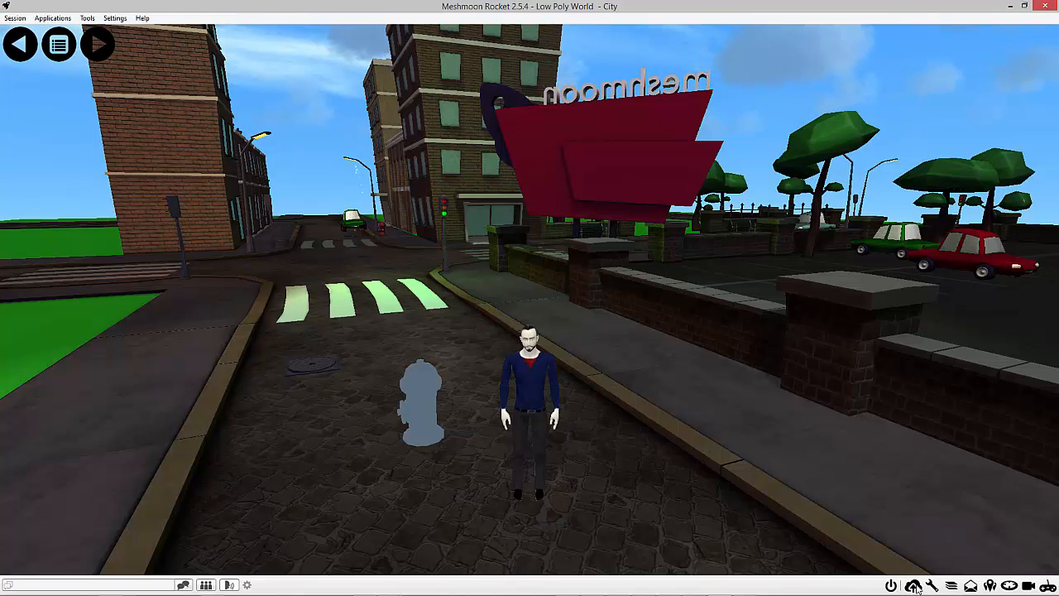
Step: Create a new Ogre material named base3 in the fireplug2 folder of the Meshmoon Storage
{"action": "left_click", "coordinate": [914, 585]}
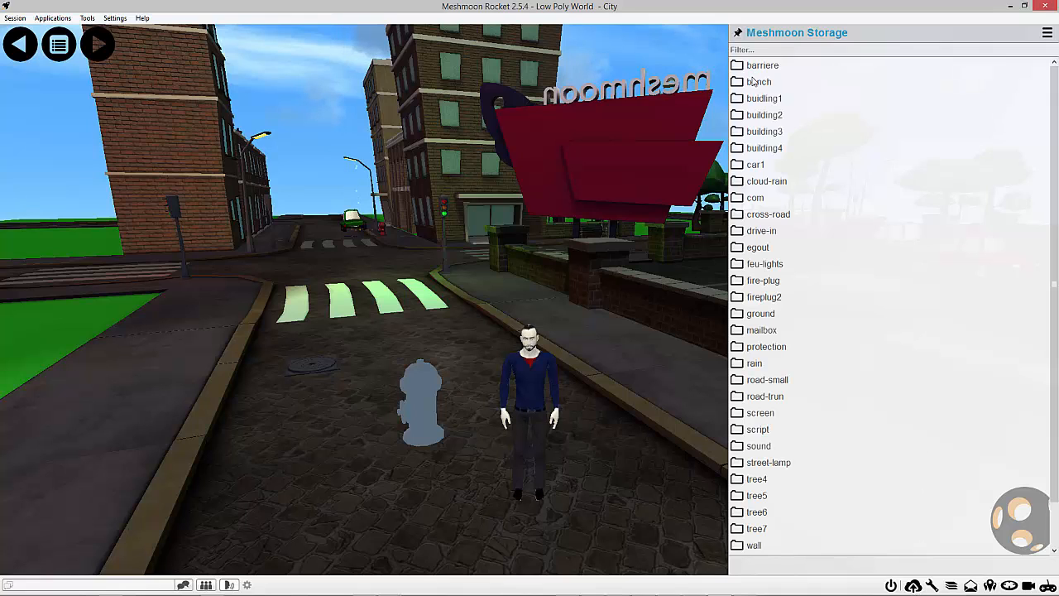
{"action": "double_click", "coordinate": [762, 300]}
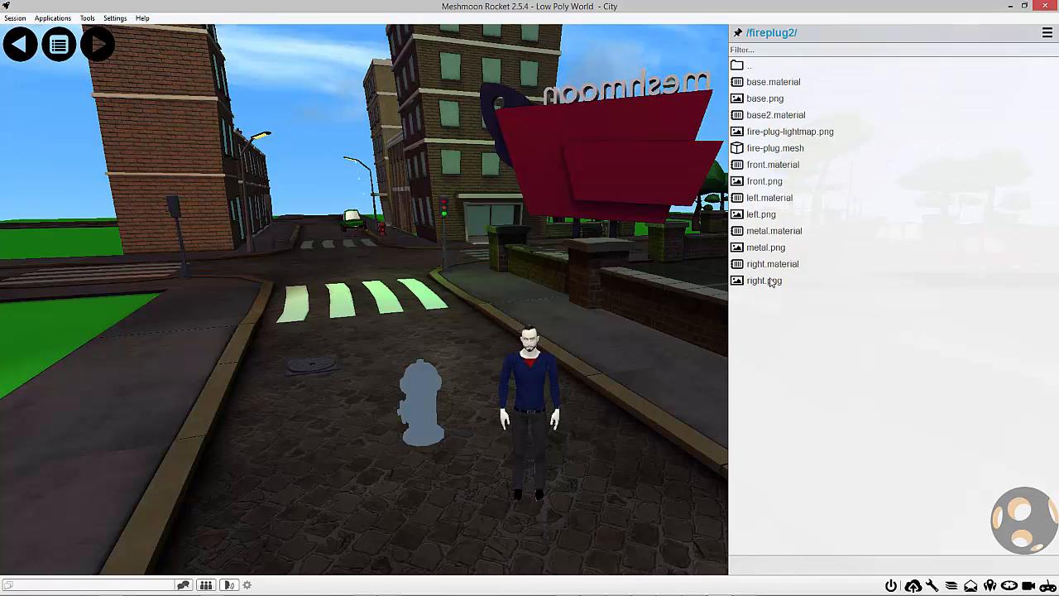
{"action": "right_click", "coordinate": [807, 376]}
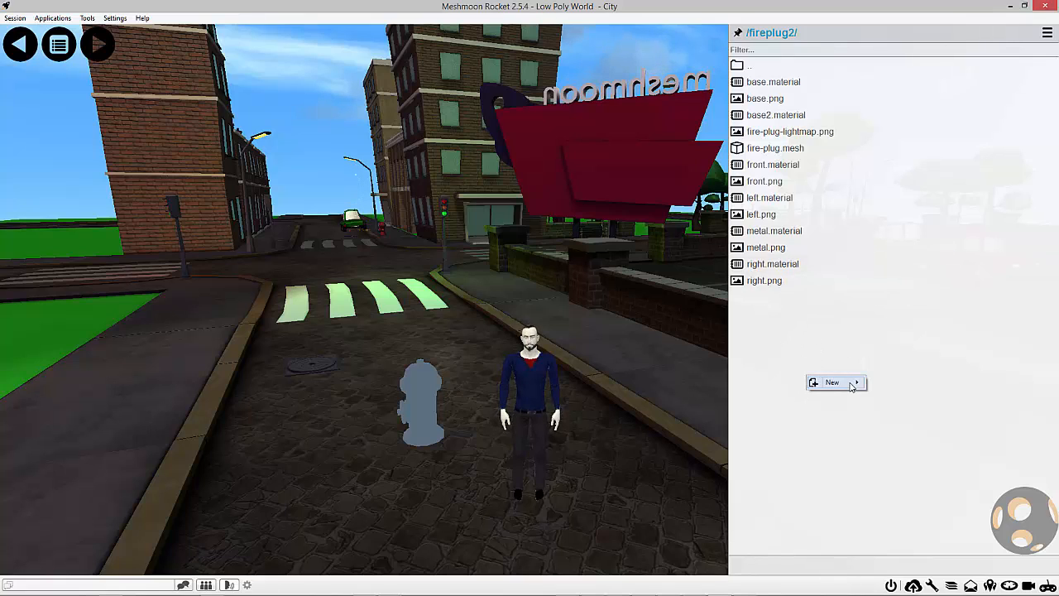
{"action": "mouse_move", "coordinate": [851, 386]}
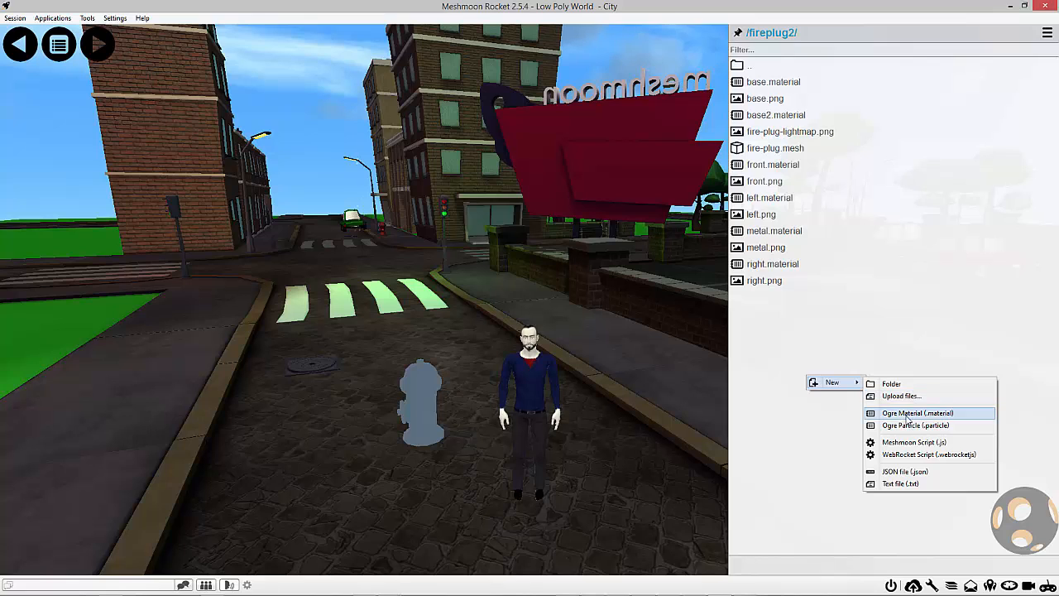
{"action": "left_click", "coordinate": [908, 417]}
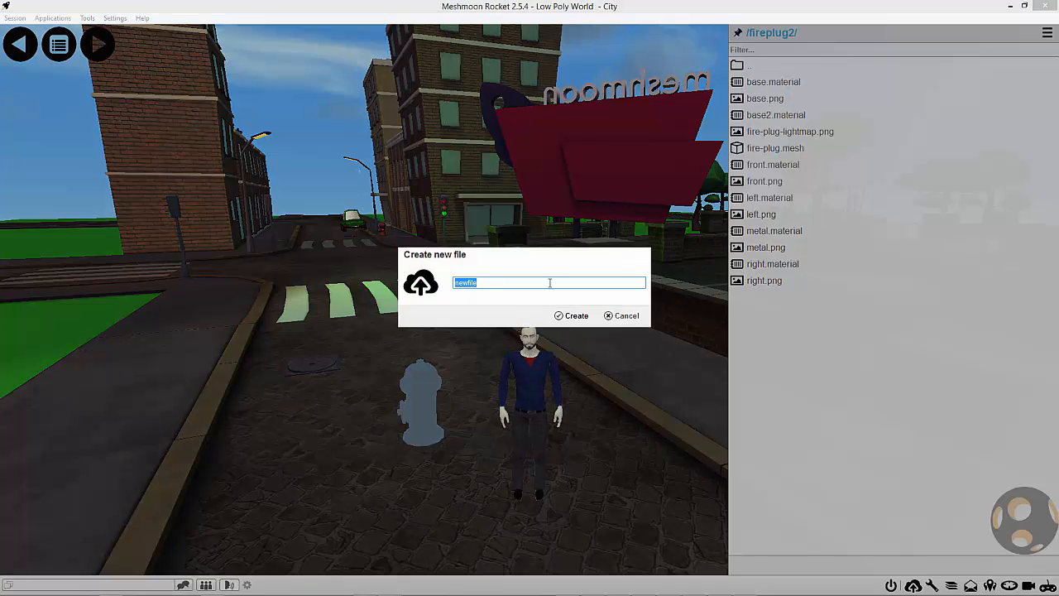
{"action": "type", "text": "base3"}
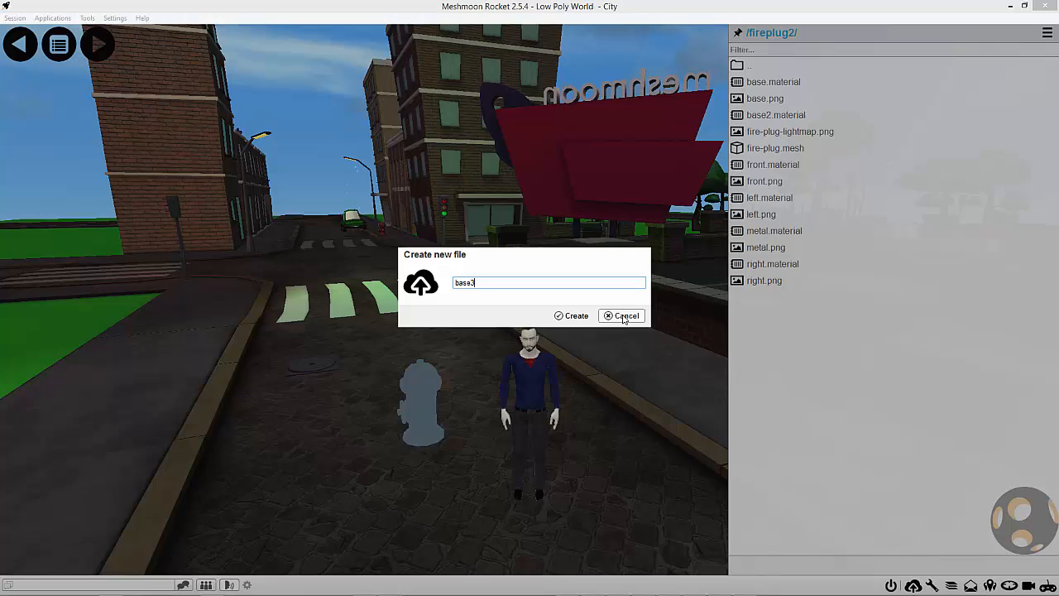
{"action": "left_click", "coordinate": [586, 316]}
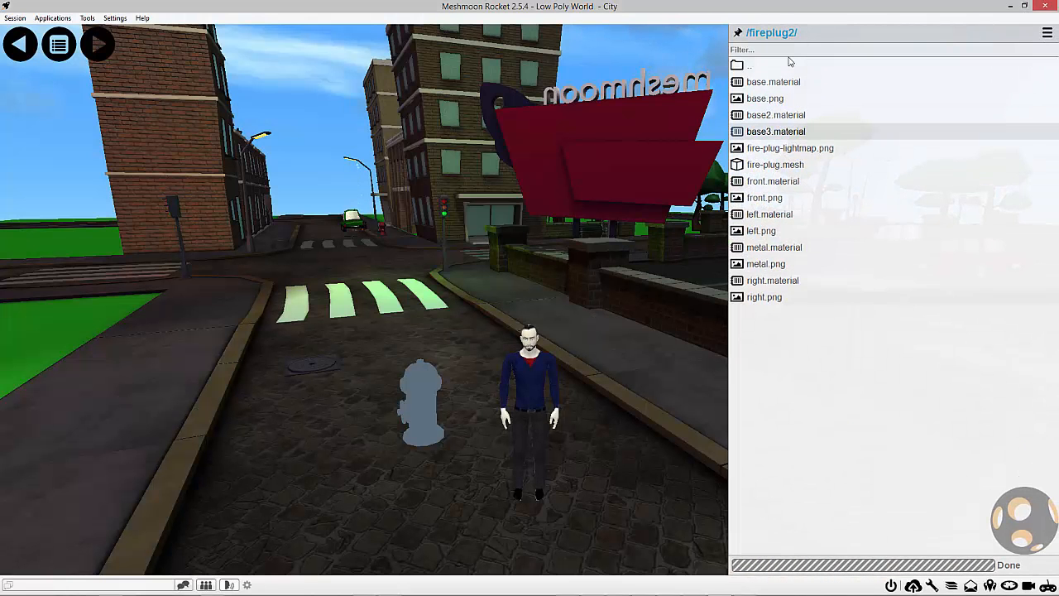
Step: Open base3.material for editing and apply it to the main body of the fire hydrant in the scene
{"action": "double_click", "coordinate": [768, 133]}
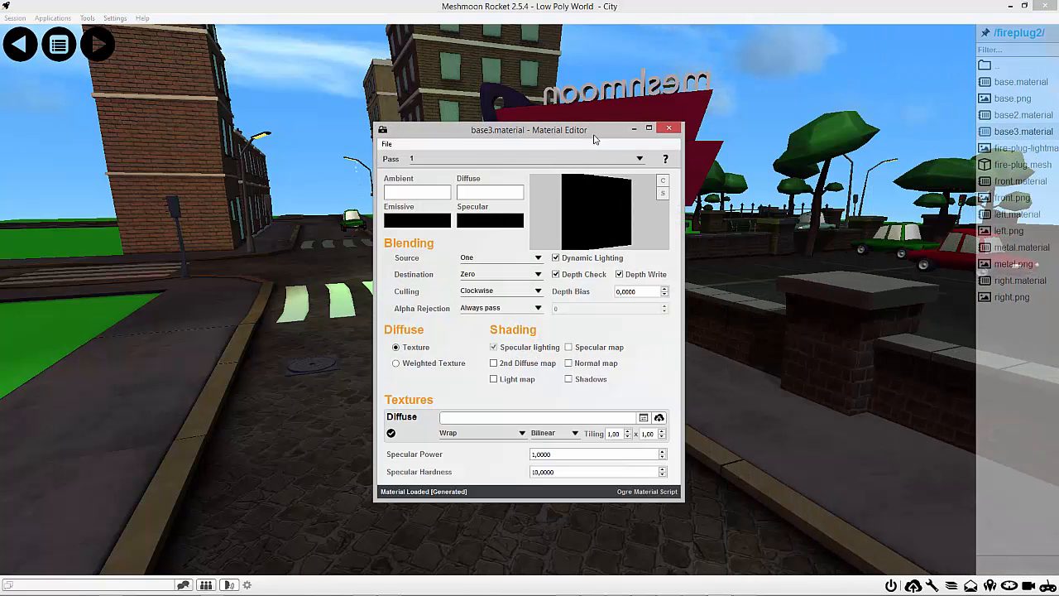
{"action": "left_click_drag", "start_coordinate": [630, 130], "coordinate": [864, 152]}
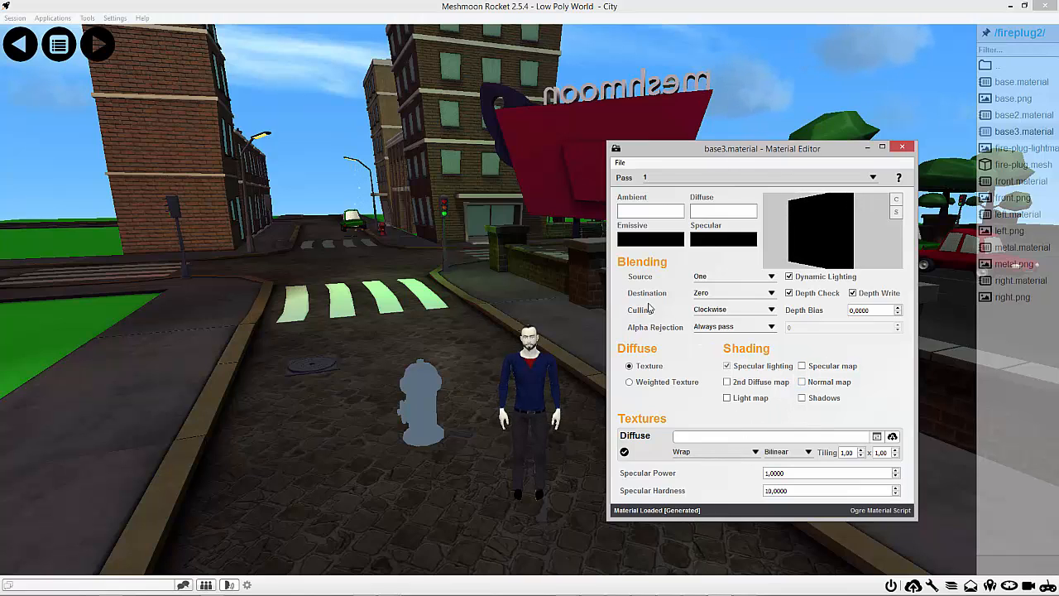
{"action": "mouse_move", "coordinate": [716, 151]}
{"action": "left_mouse_down"}
{"action": "mouse_move", "coordinate": [718, 191]}
{"action": "mouse_move", "coordinate": [704, 165]}
{"action": "left_mouse_up"}
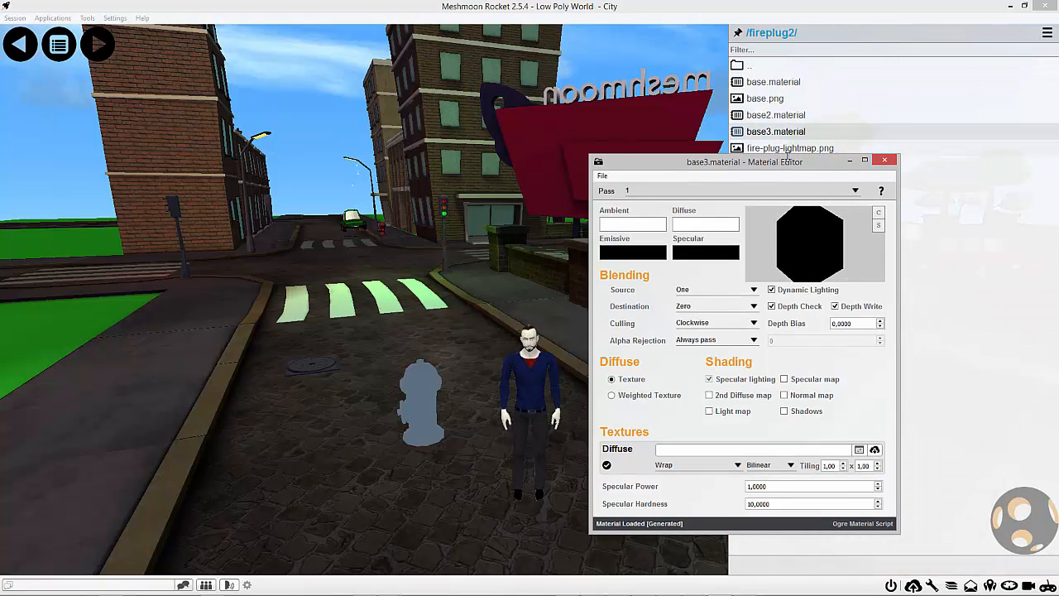
{"action": "left_click_drag", "start_coordinate": [666, 154], "coordinate": [123, 91]}
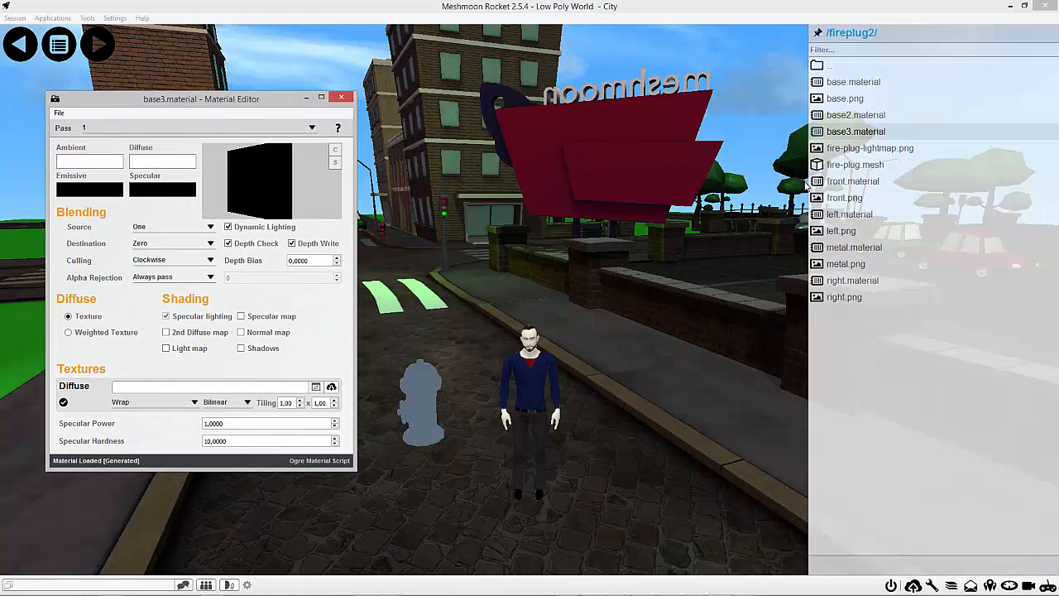
{"action": "left_click_drag", "start_coordinate": [782, 132], "coordinate": [425, 389]}
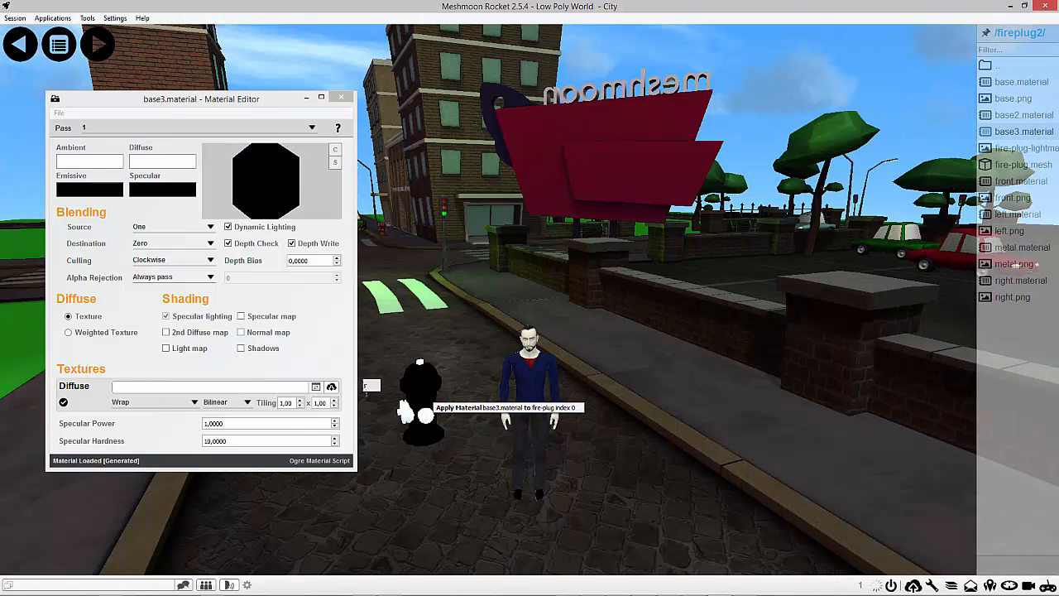
Step: Apply metal.material to the fire hydrant's metal bolts and right.material to the nozzle facing the avatar's side
{"action": "right_click_drag", "start_coordinate": [431, 390], "coordinate": [456, 411]}
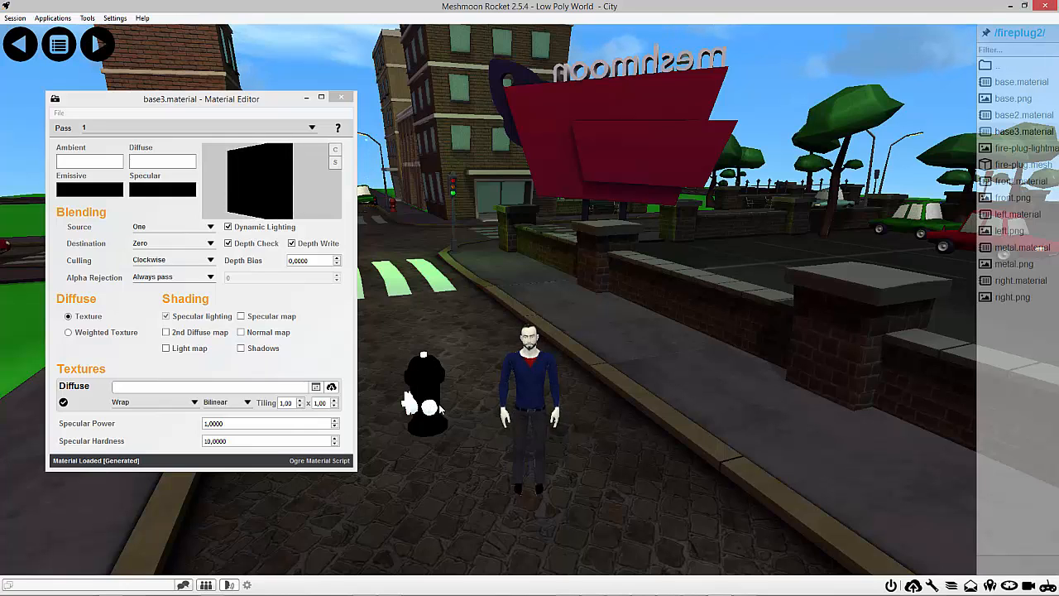
{"action": "mouse_move", "coordinate": [868, 305]}
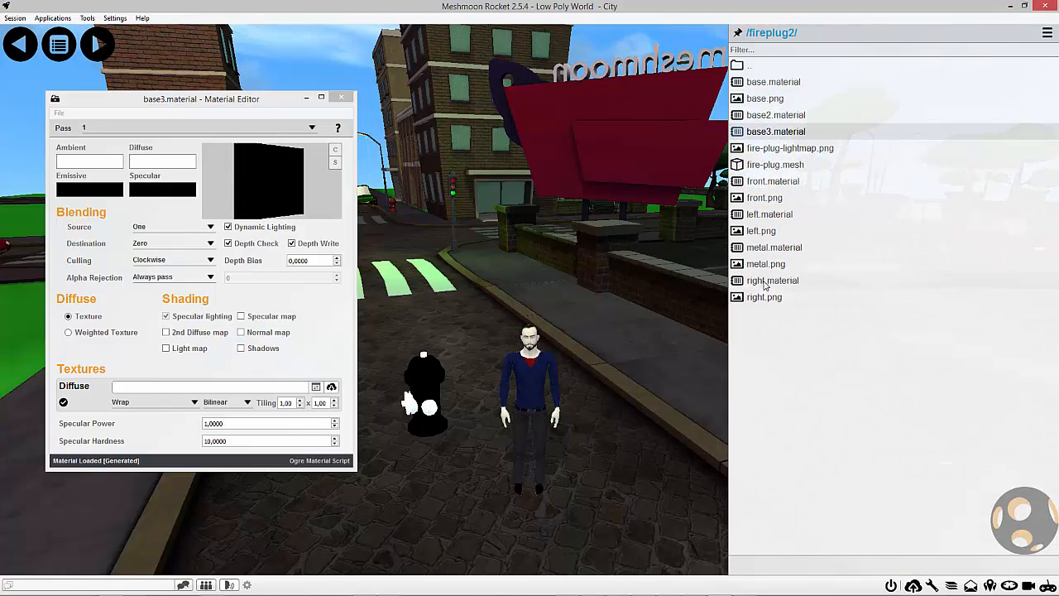
{"action": "left_click_drag", "start_coordinate": [766, 286], "coordinate": [403, 406]}
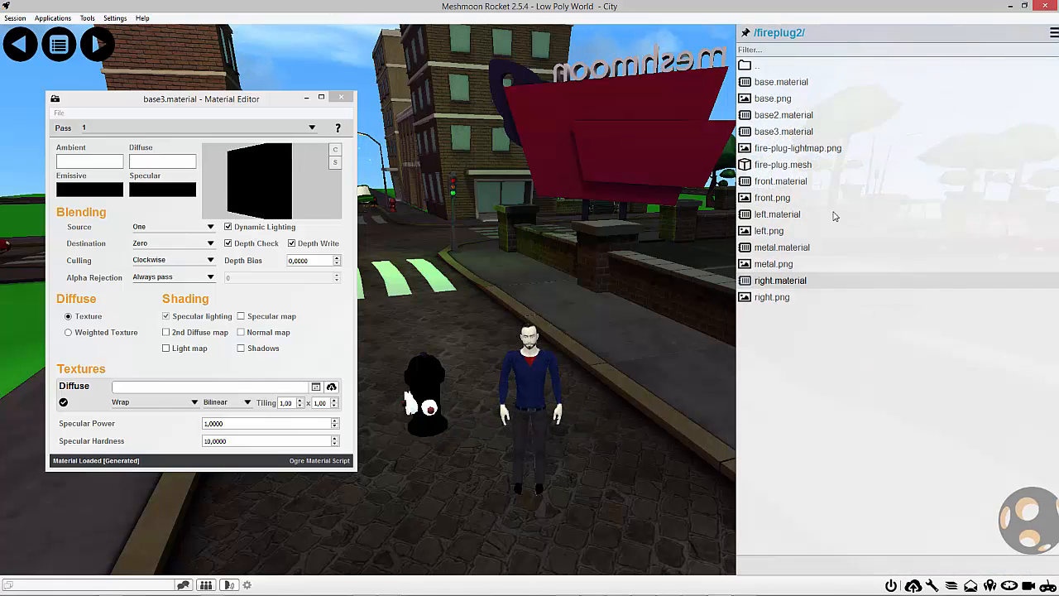
{"action": "left_click_drag", "start_coordinate": [773, 247], "coordinate": [395, 409]}
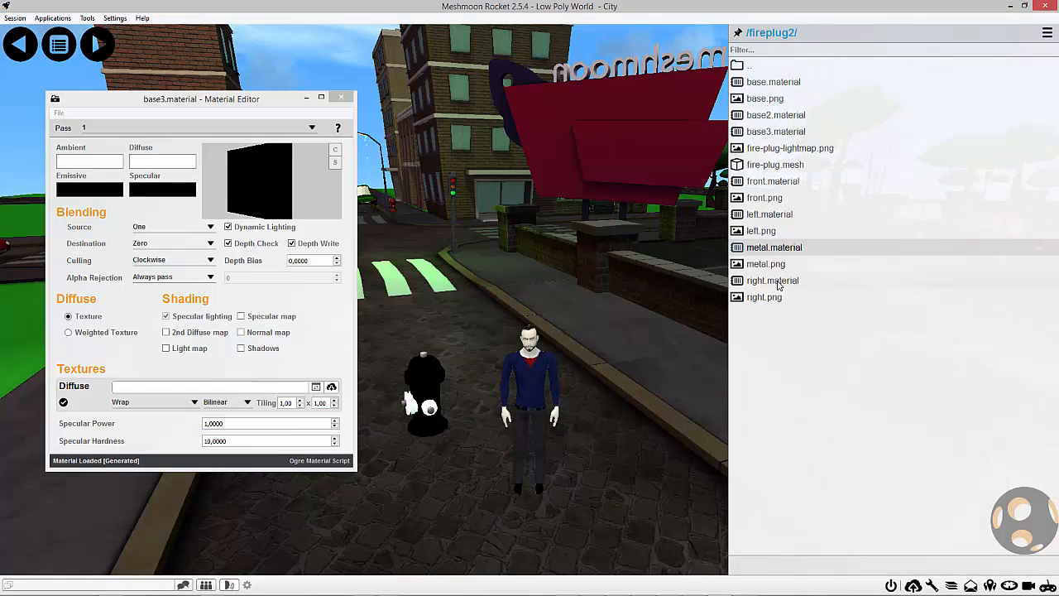
{"action": "left_click_drag", "start_coordinate": [778, 285], "coordinate": [438, 414]}
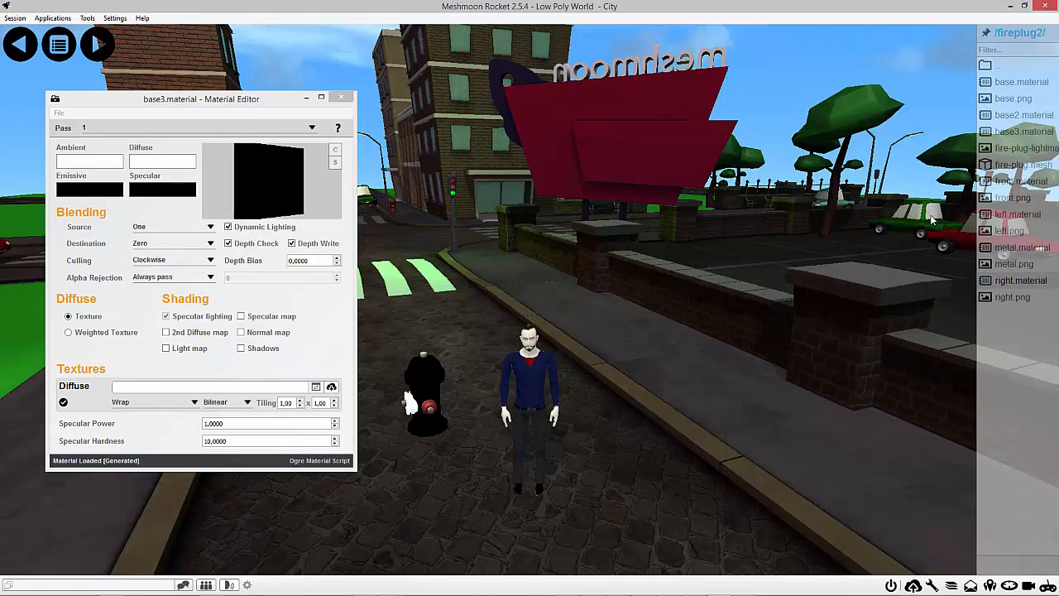
Step: Apply front.material and left.material to the fire hydrant's two remaining untextured nozzles
{"action": "left_click_drag", "start_coordinate": [765, 182], "coordinate": [411, 407]}
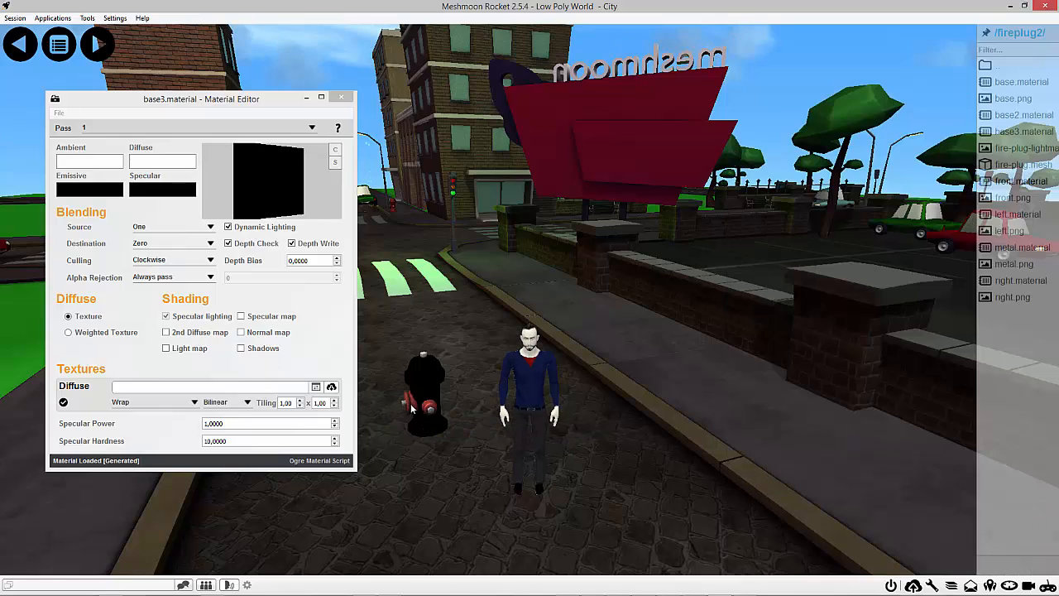
{"action": "right_click_drag", "start_coordinate": [522, 338], "coordinate": [712, 345]}
{"action": "mouse_move", "coordinate": [939, 220]}
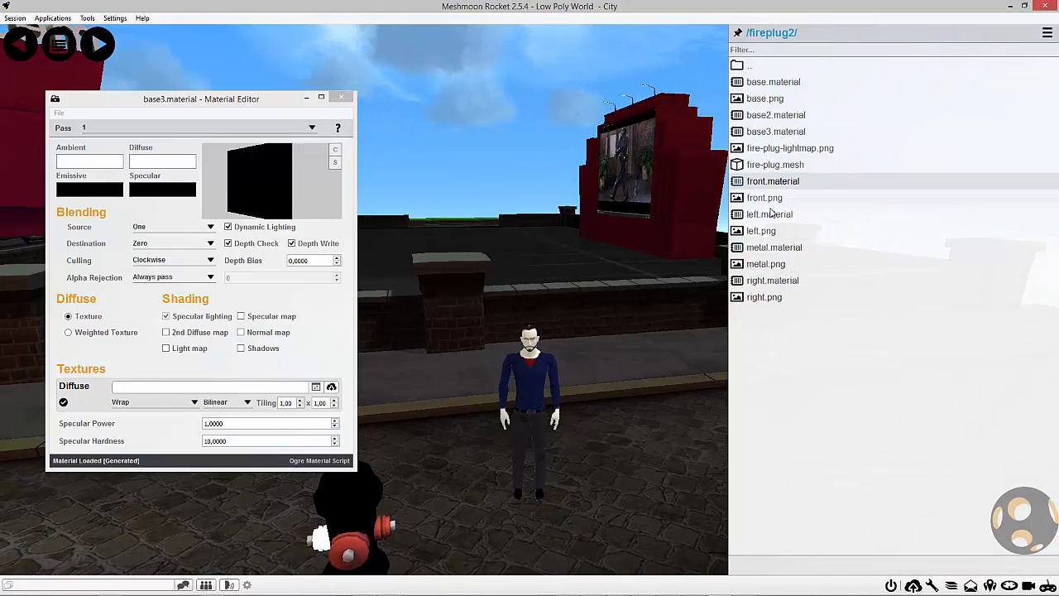
{"action": "left_click_drag", "start_coordinate": [771, 215], "coordinate": [319, 530]}
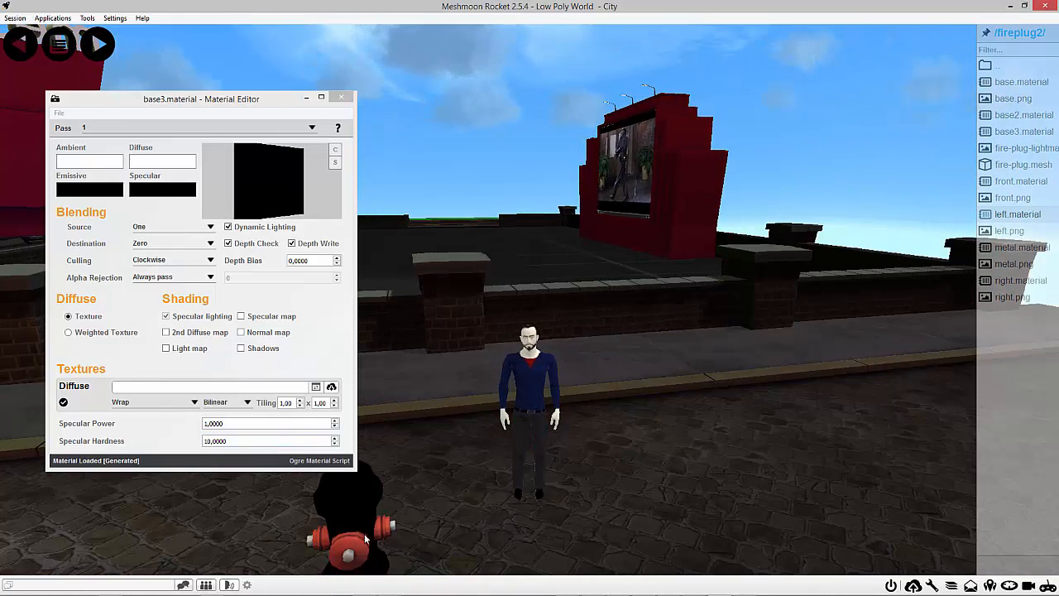
Step: Set the ambient color of base3.material to bright red and its diffuse color to dark red (170, 0, 0)
{"action": "right_click_drag", "start_coordinate": [320, 529], "coordinate": [471, 323]}
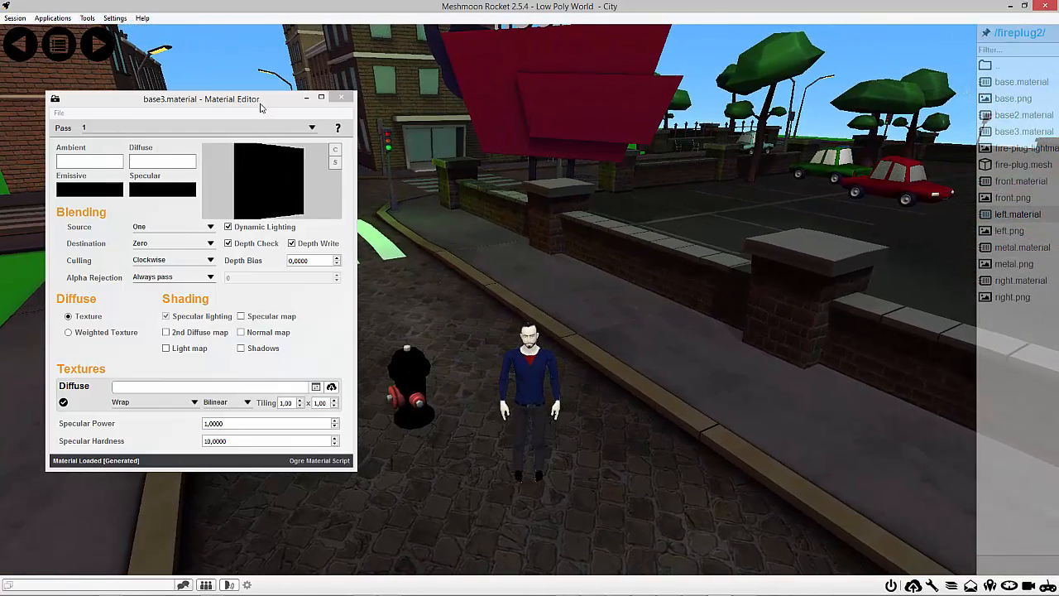
{"action": "left_click_drag", "start_coordinate": [260, 99], "coordinate": [658, 135]}
{"action": "left_click_drag", "start_coordinate": [739, 160], "coordinate": [741, 163]}
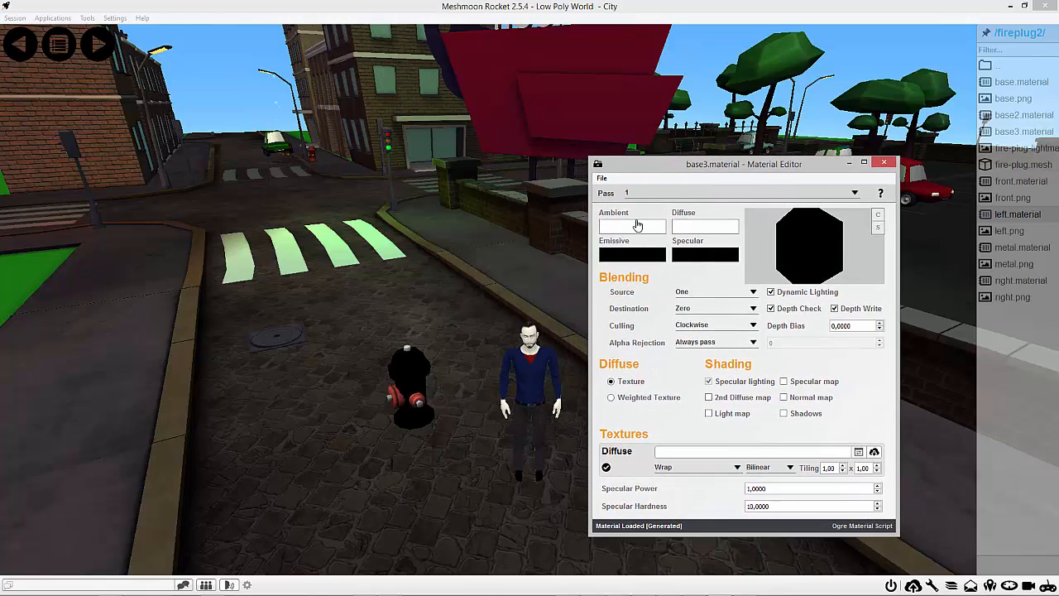
{"action": "left_click", "coordinate": [641, 228]}
{"action": "left_click", "coordinate": [632, 322]}
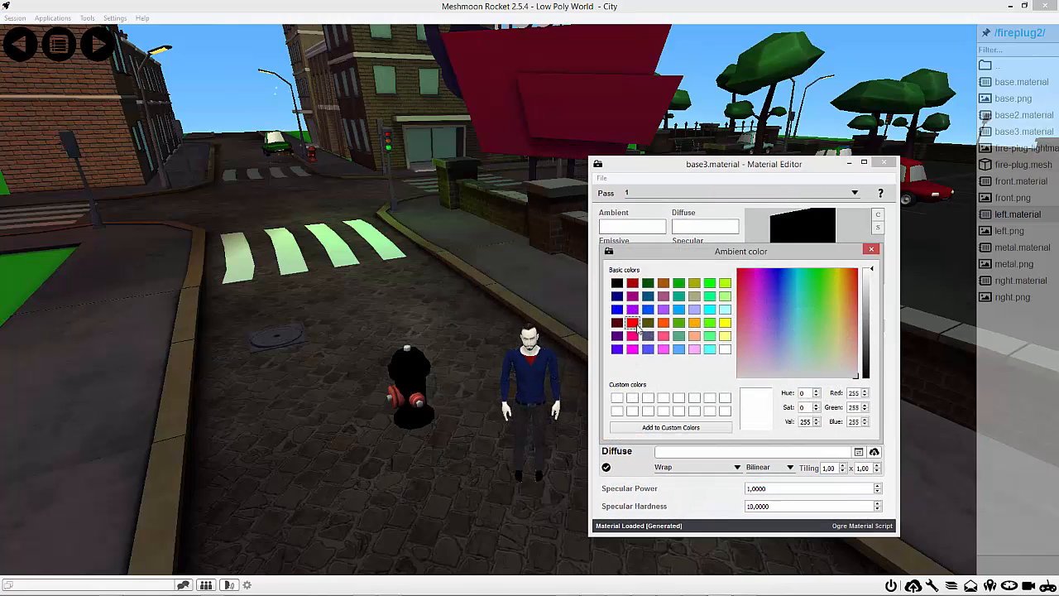
{"action": "left_click", "coordinate": [871, 250]}
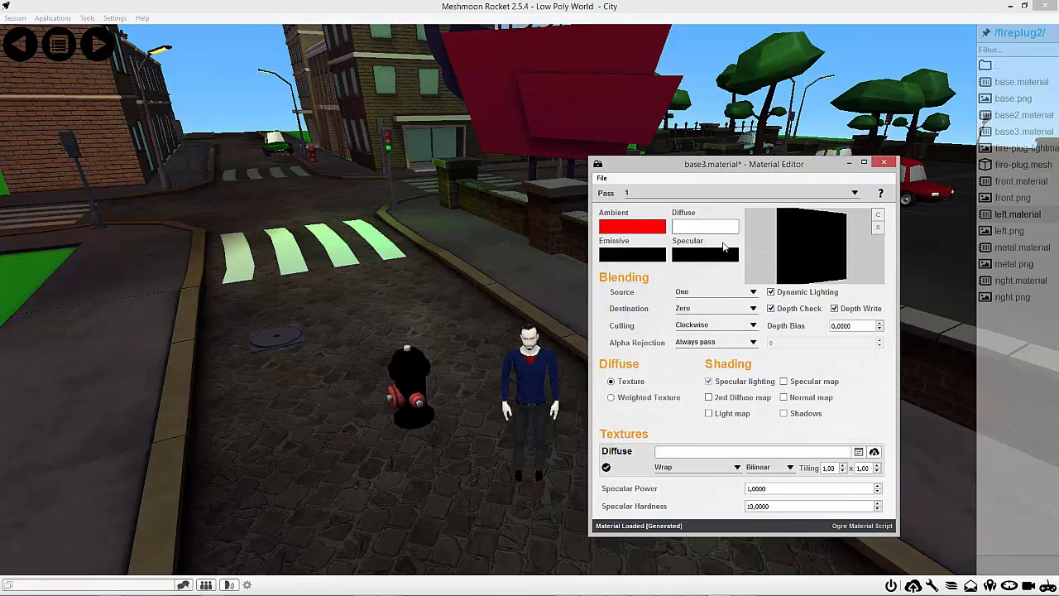
{"action": "left_click", "coordinate": [705, 226]}
{"action": "left_click", "coordinate": [632, 283]}
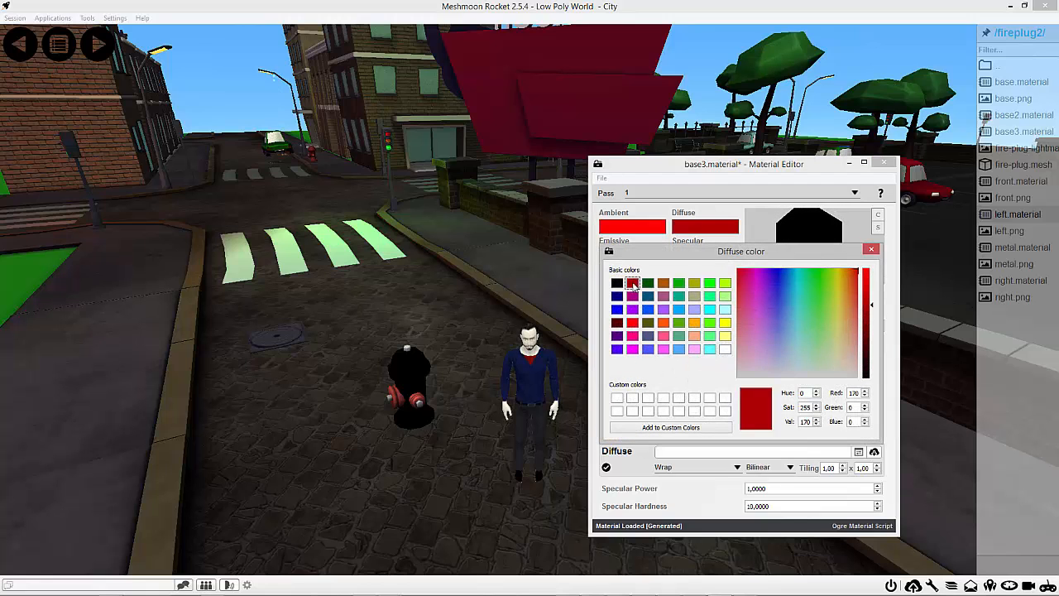
{"action": "left_click", "coordinate": [871, 249]}
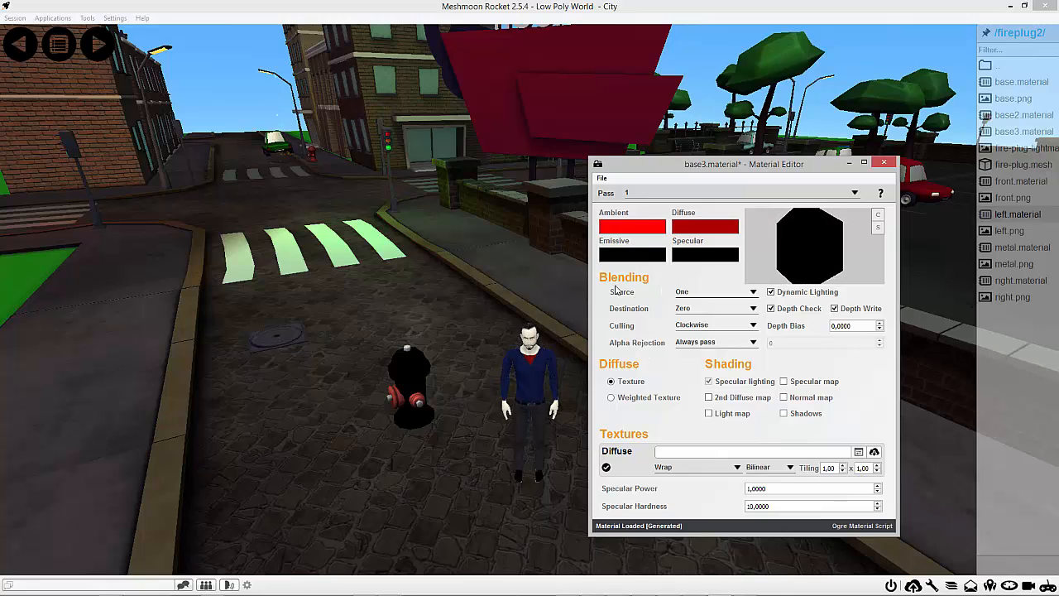
{"action": "left_click", "coordinate": [692, 296]}
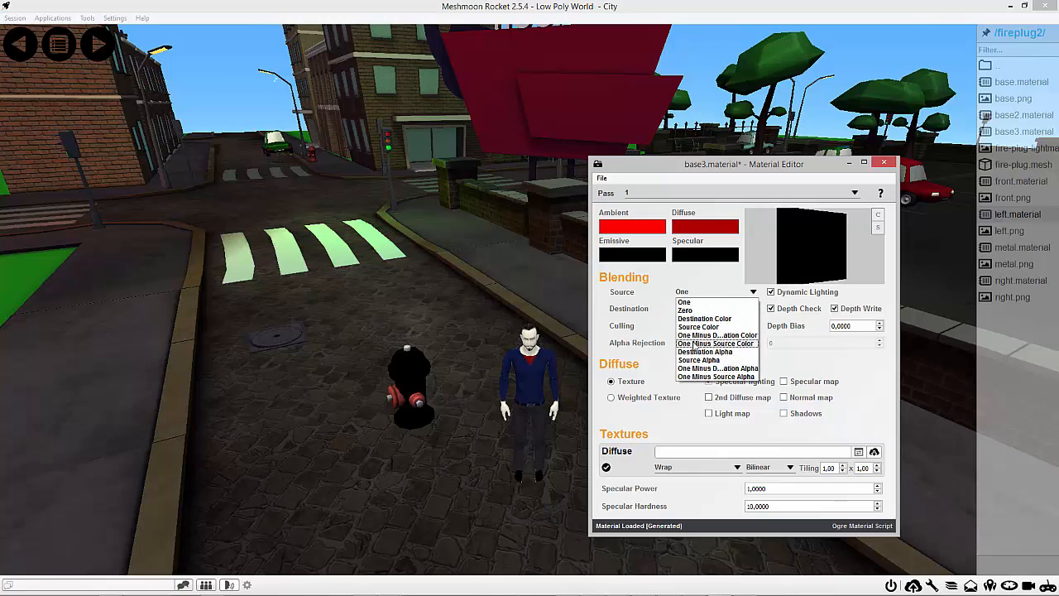
{"action": "left_click", "coordinate": [605, 311]}
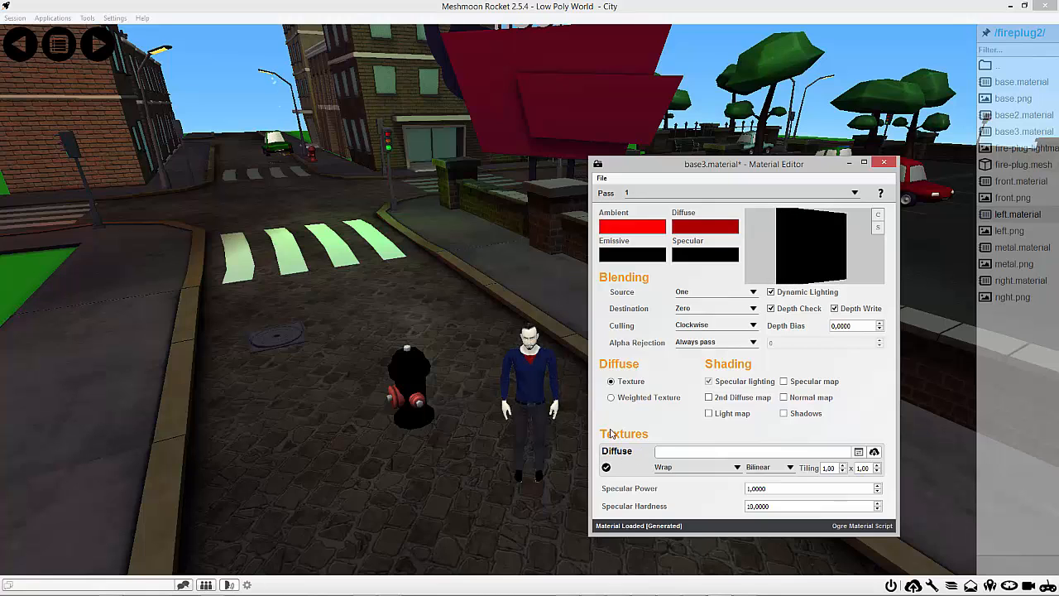
Step: Assign base.png from the fireplug2 storage folder as the diffuse texture of base3.material
{"action": "left_click", "coordinate": [874, 451]}
{"action": "left_click_drag", "start_coordinate": [768, 197], "coordinate": [233, 174]}
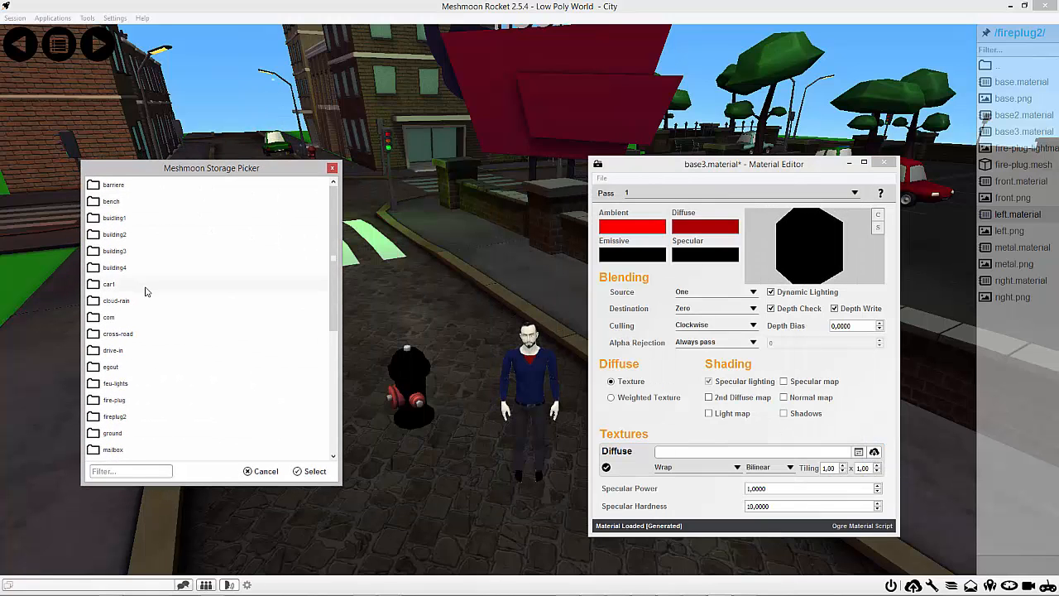
{"action": "scroll", "coordinate": [146, 291], "scroll_direction": "down", "scroll_amount": 1}
{"action": "double_click", "coordinate": [116, 372]}
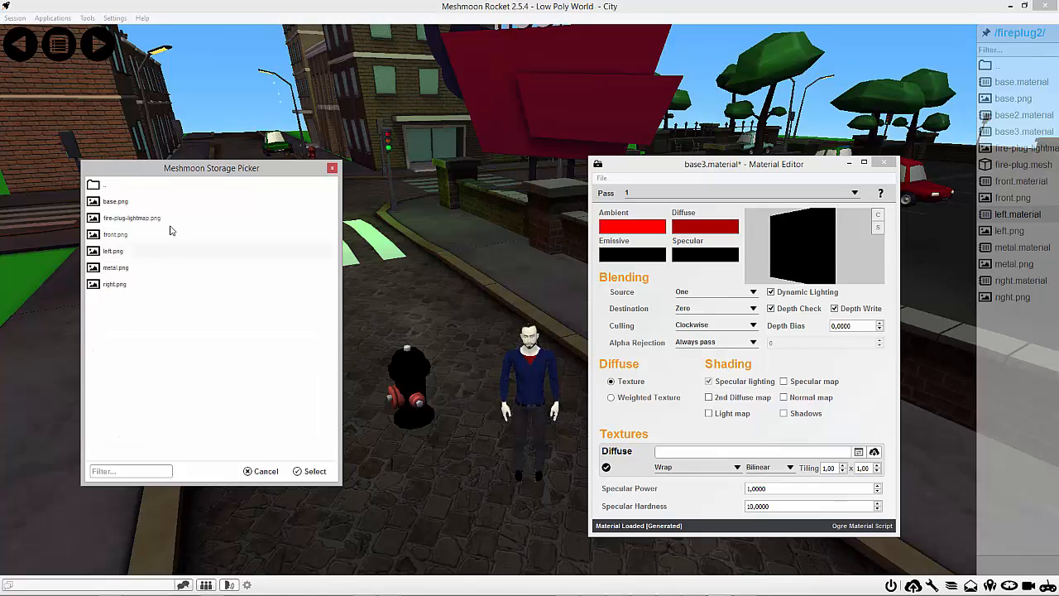
{"action": "left_click", "coordinate": [117, 205]}
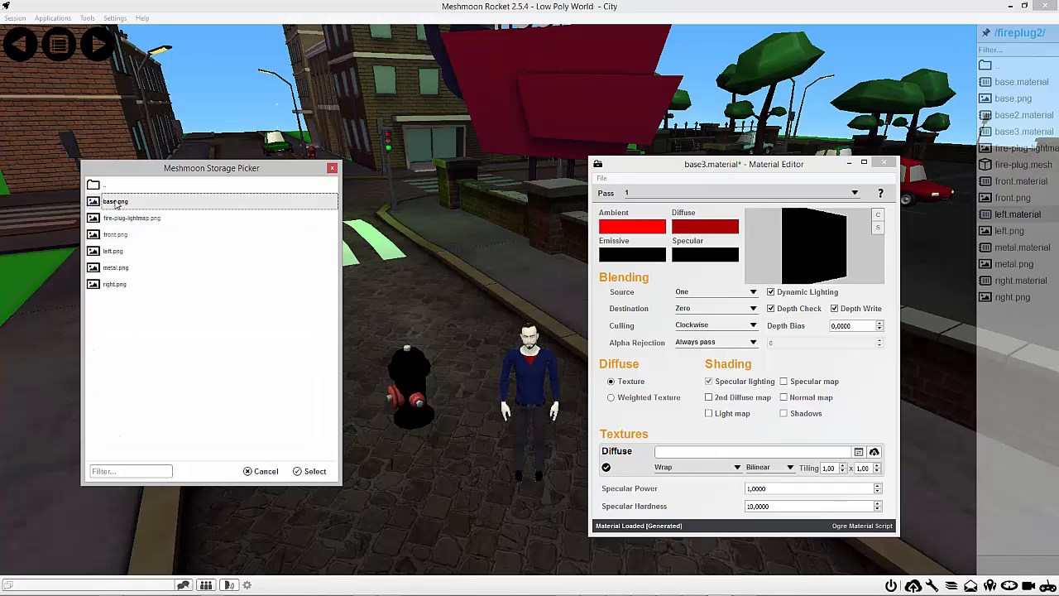
{"action": "left_click", "coordinate": [311, 471]}
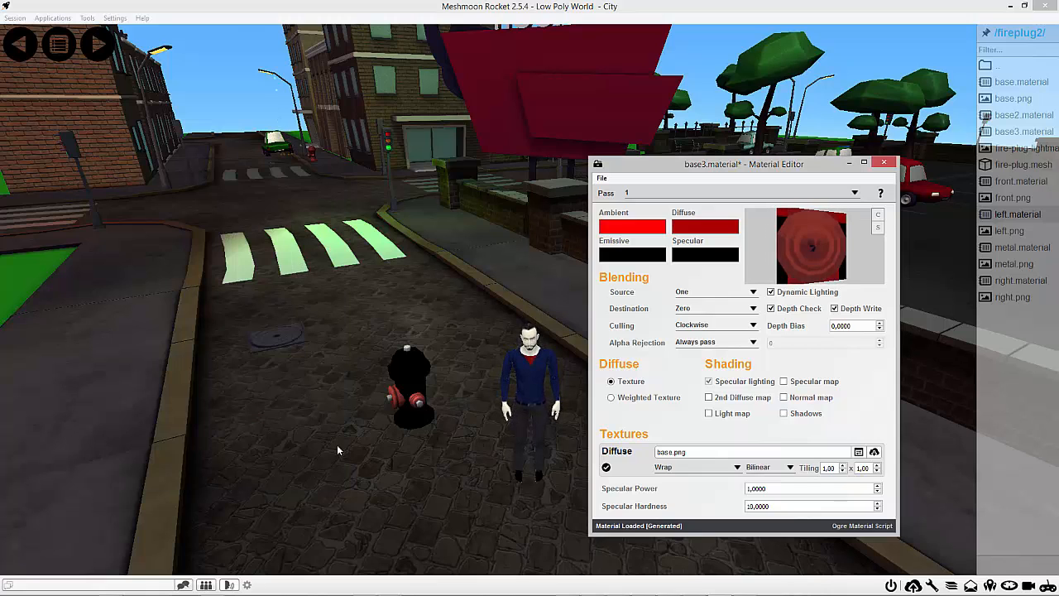
Step: Enable the light map of base3.material and assign fire-plug-lightmap.png from the fireplug2 storage folder to it
{"action": "left_click", "coordinate": [709, 414]}
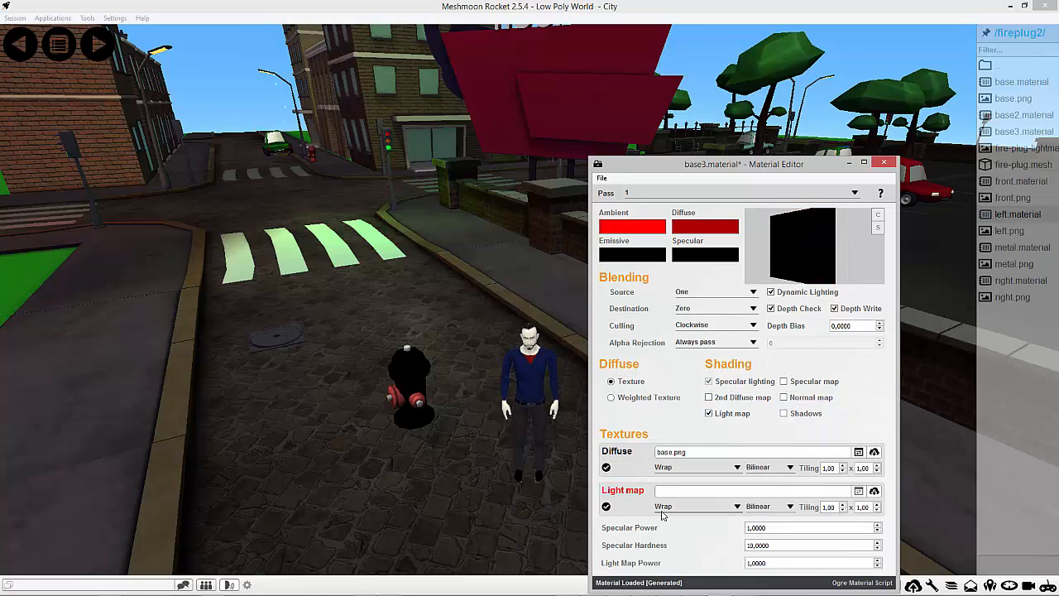
{"action": "left_click", "coordinate": [858, 490]}
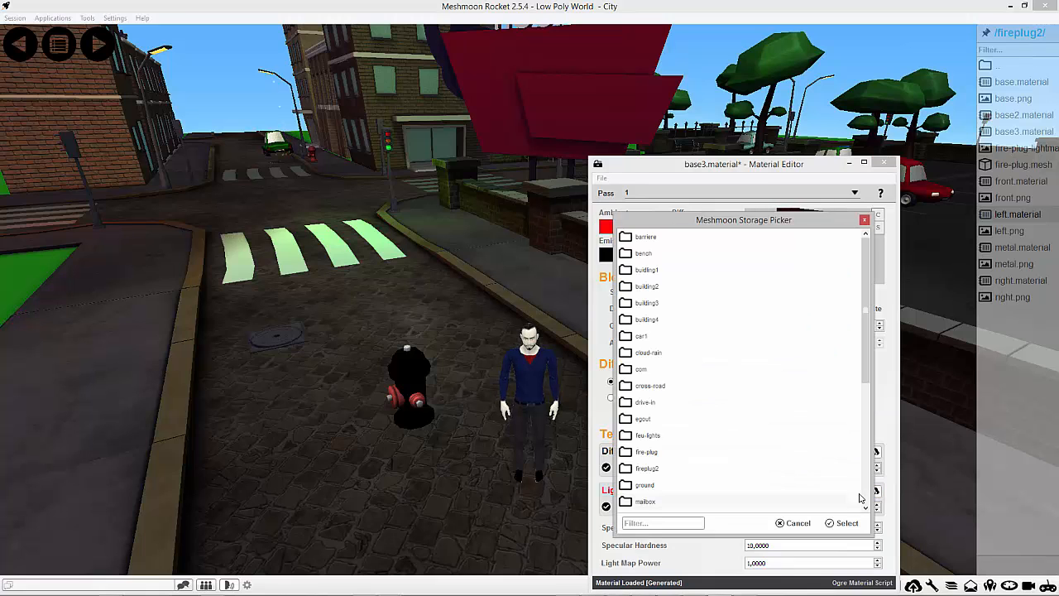
{"action": "left_click_drag", "start_coordinate": [800, 222], "coordinate": [379, 189]}
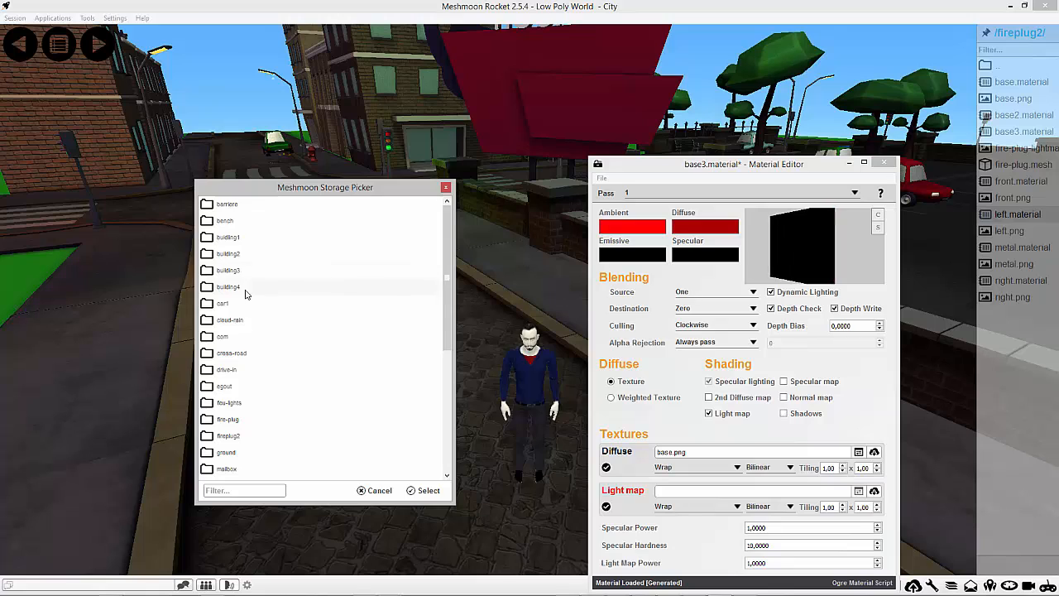
{"action": "double_click", "coordinate": [230, 443]}
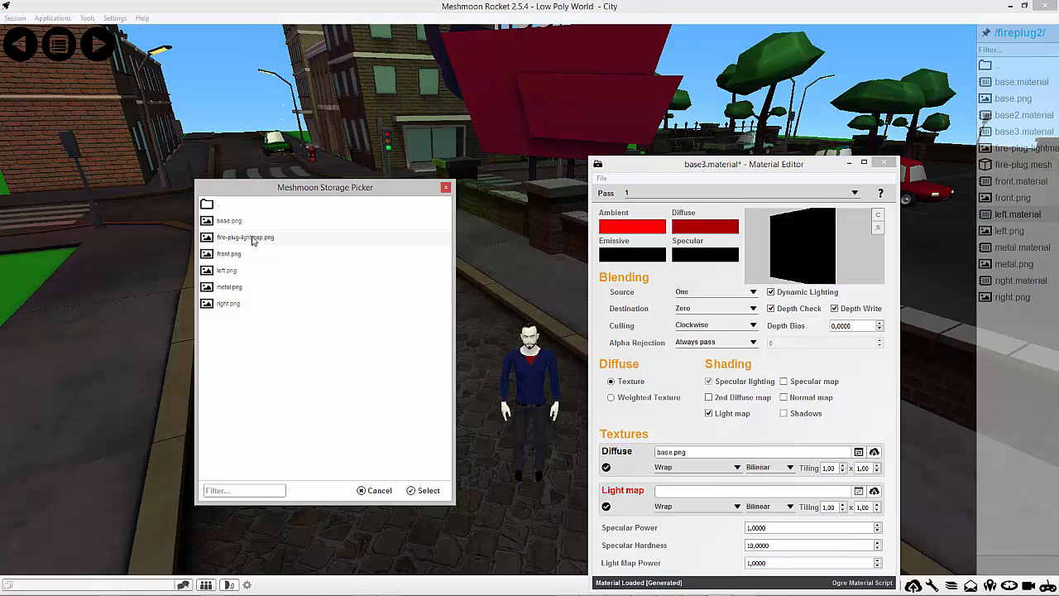
{"action": "left_click", "coordinate": [253, 238]}
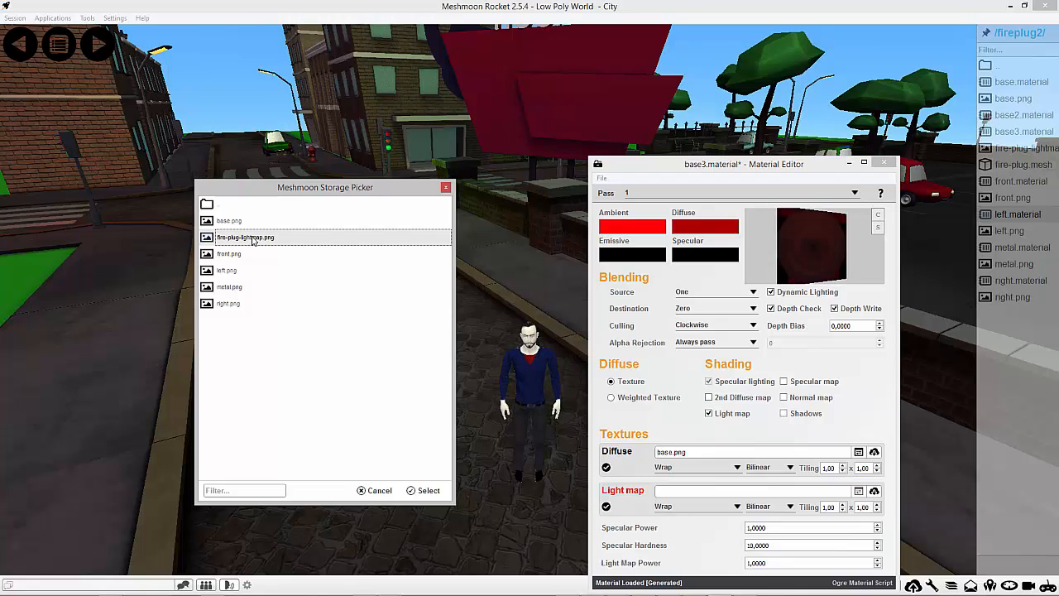
{"action": "double_click", "coordinate": [253, 238]}
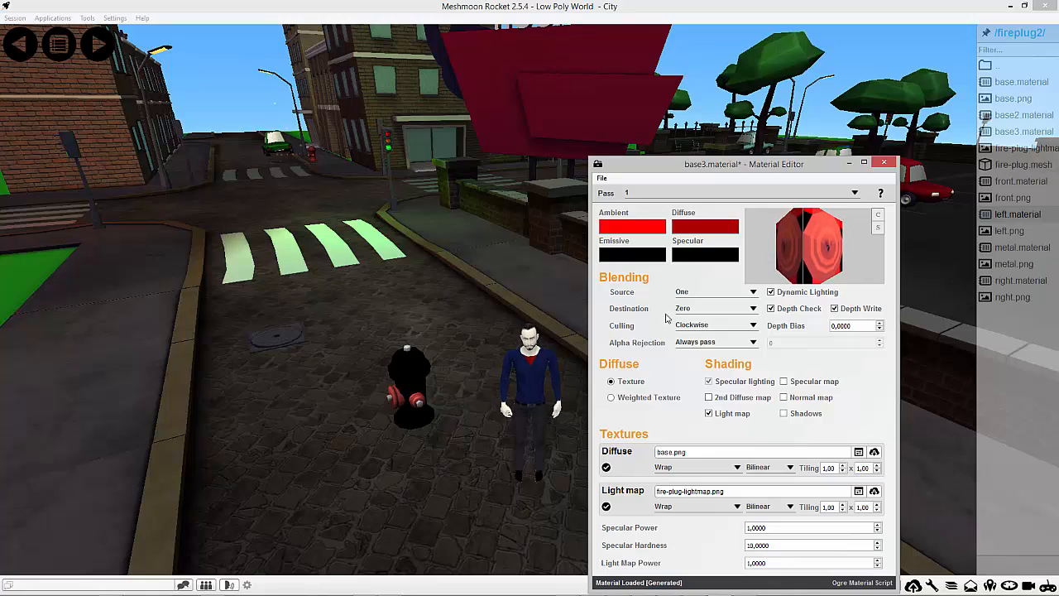
Step: Save the changes made to base3.material
{"action": "left_click_drag", "start_coordinate": [749, 169], "coordinate": [746, 127]}
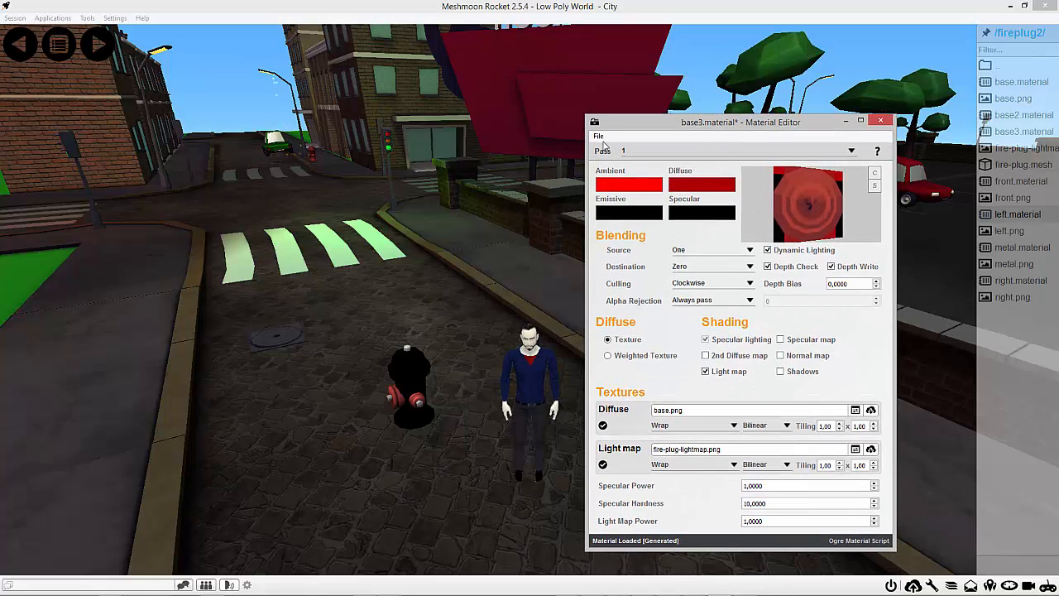
{"action": "left_click", "coordinate": [598, 136]}
{"action": "left_click", "coordinate": [622, 150]}
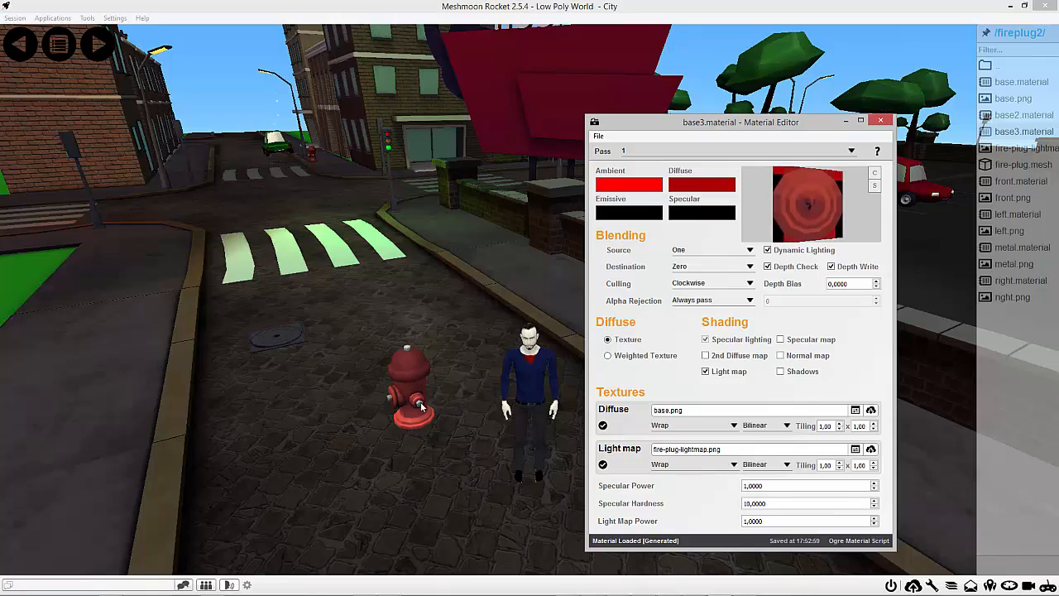
Step: Lower the light map power of base3.material and save the material to check the darker hydrant
{"action": "right_click_drag", "start_coordinate": [422, 407], "coordinate": [389, 399]}
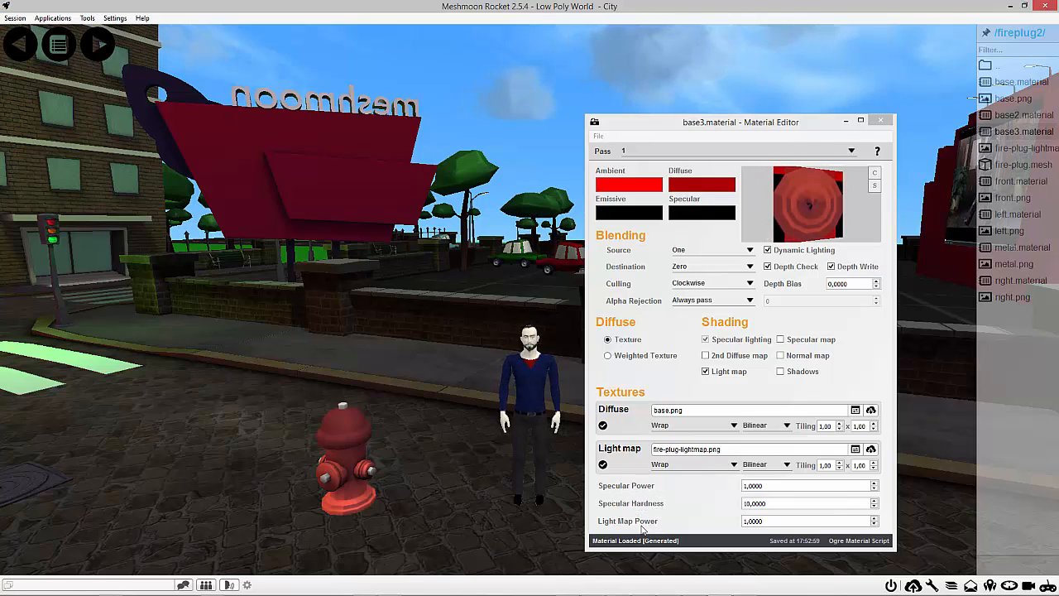
{"action": "left_click", "coordinate": [875, 525]}
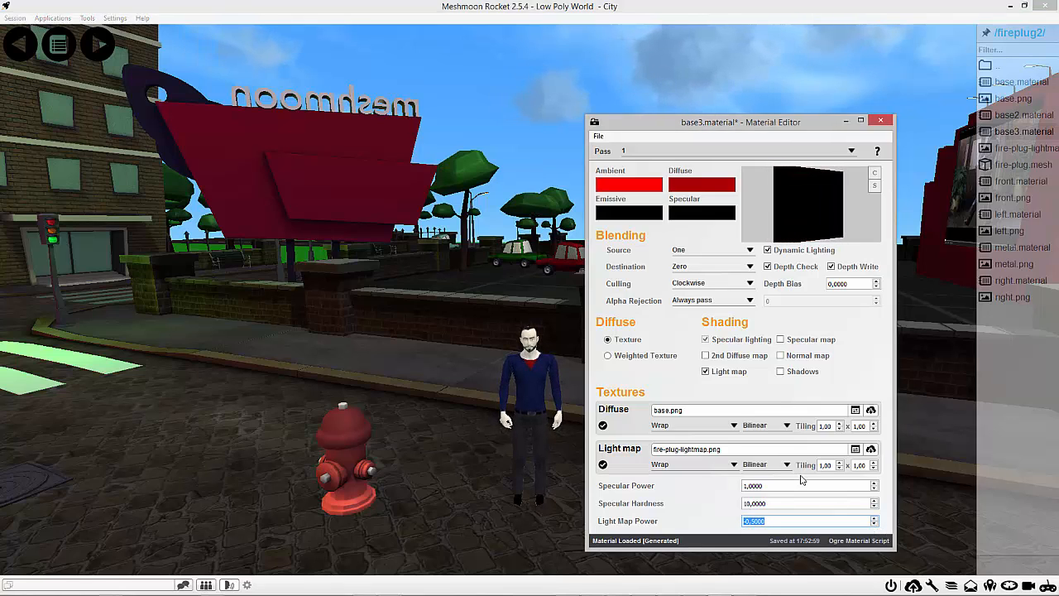
{"action": "left_click", "coordinate": [598, 137]}
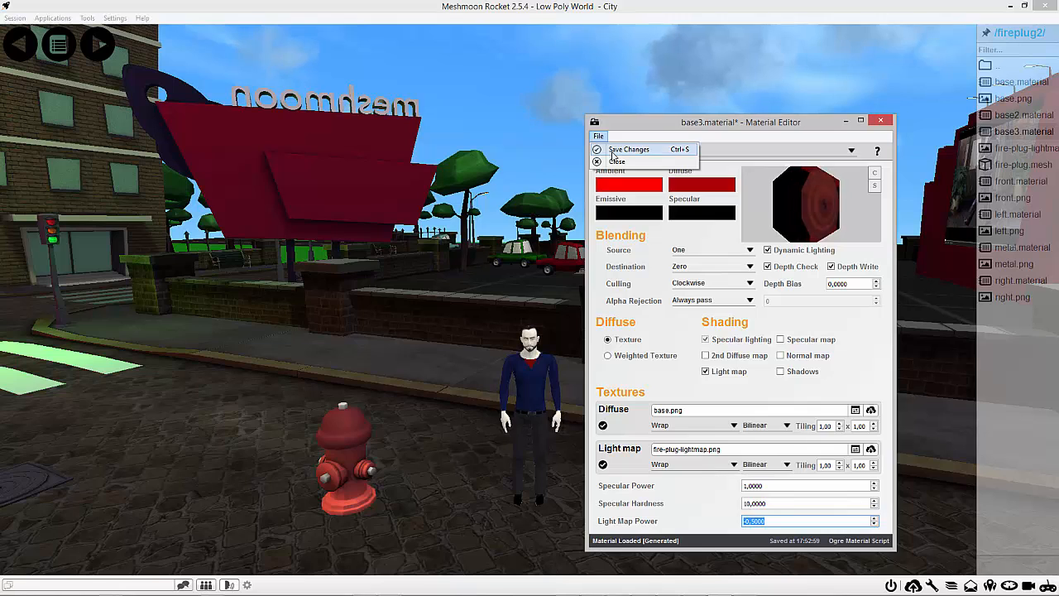
{"action": "left_click", "coordinate": [629, 148]}
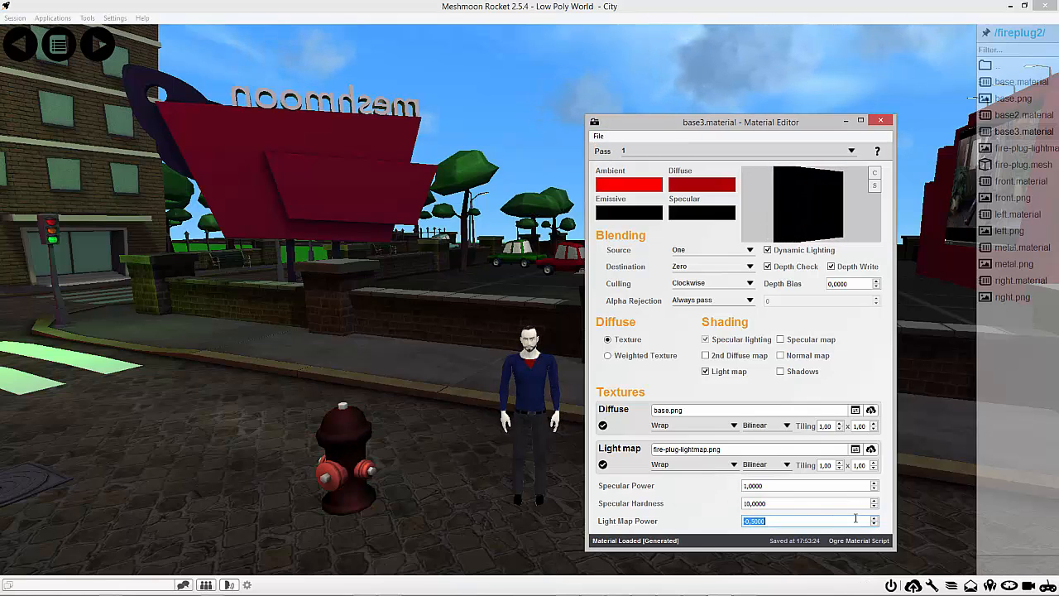
Step: Set the light map power of base3.material back to 1.0 and save the material
{"action": "left_click", "coordinate": [874, 524]}
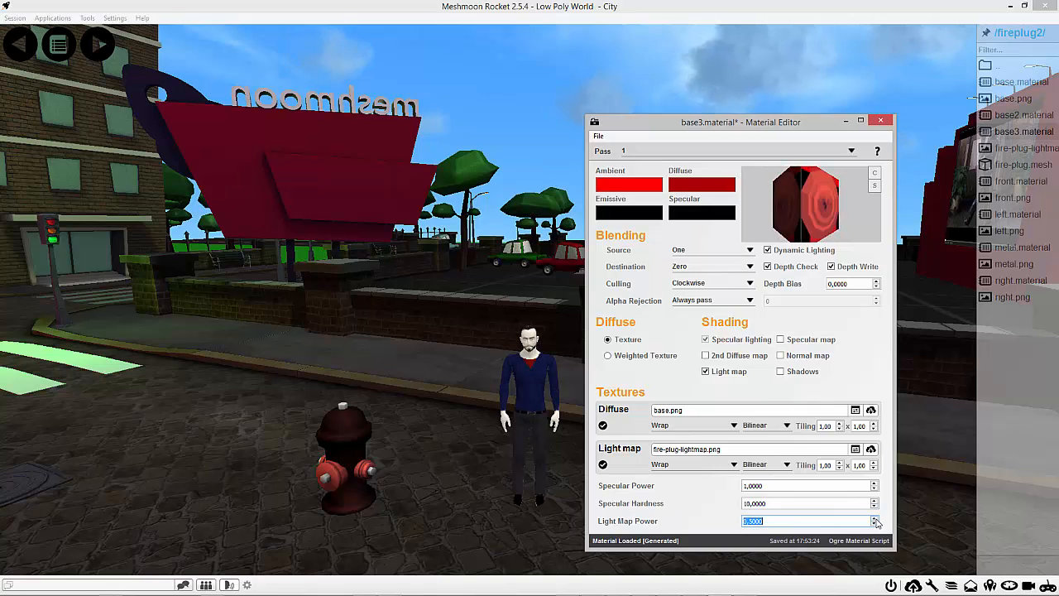
{"action": "left_click", "coordinate": [875, 522]}
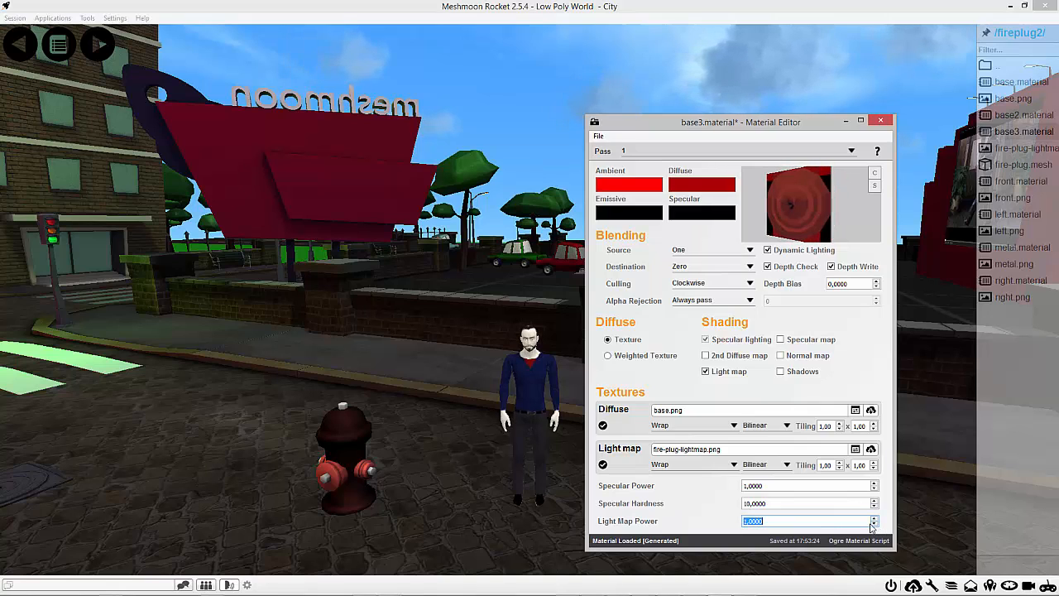
{"action": "left_click", "coordinate": [598, 136]}
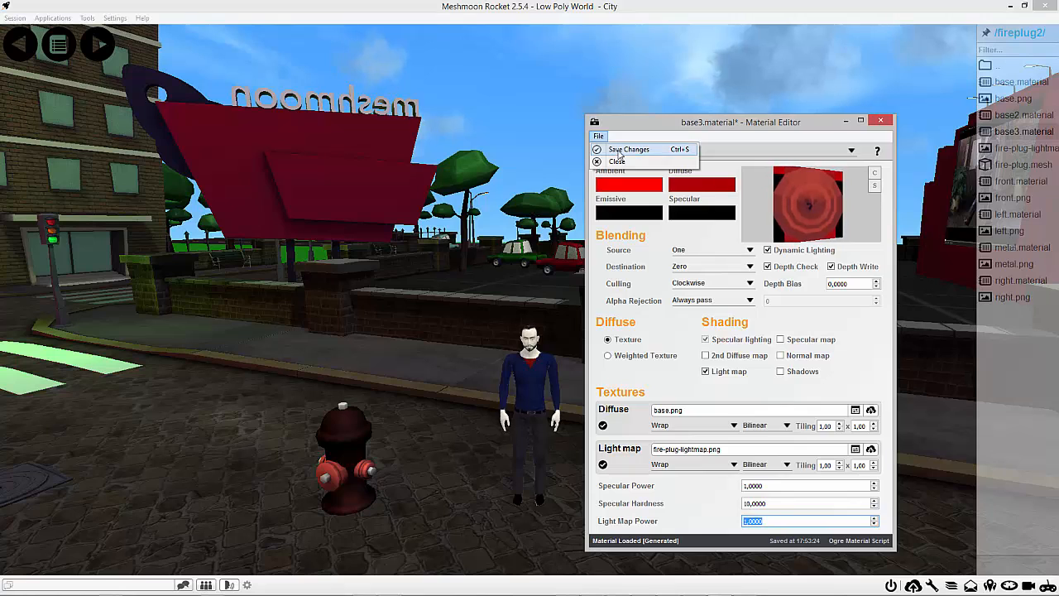
{"action": "left_click", "coordinate": [619, 149]}
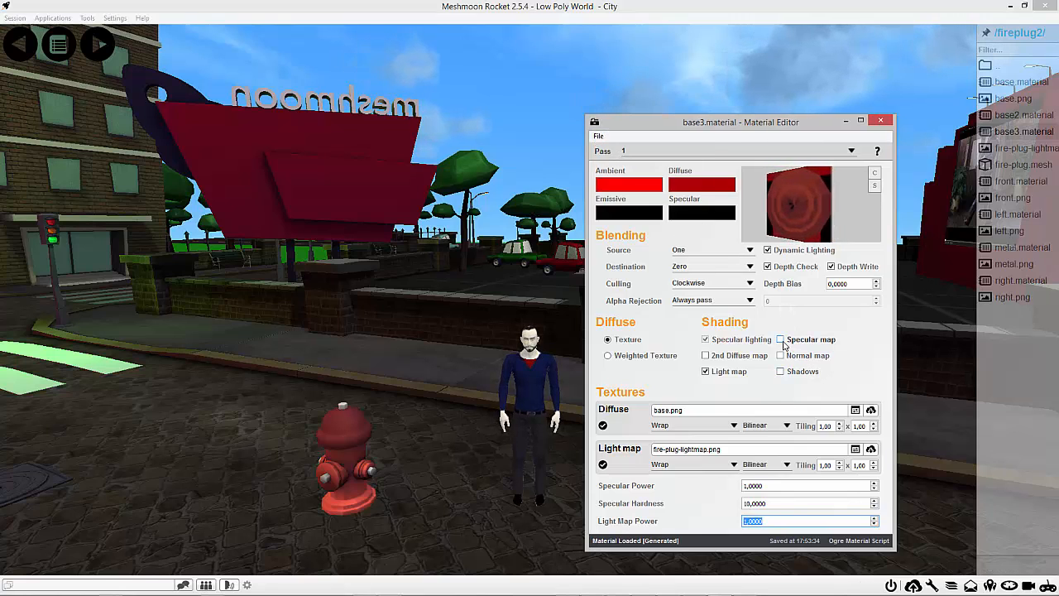
Step: Try out the specular map, normal map and 2nd diffuse map options of base3.material, switching them on and off again
{"action": "left_click", "coordinate": [782, 341]}
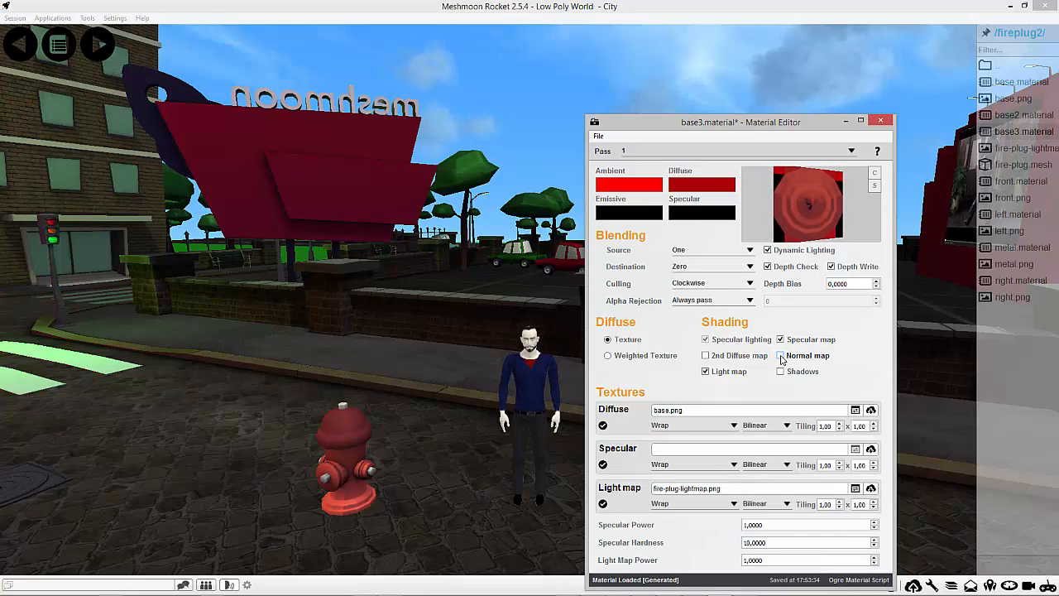
{"action": "left_click", "coordinate": [782, 355]}
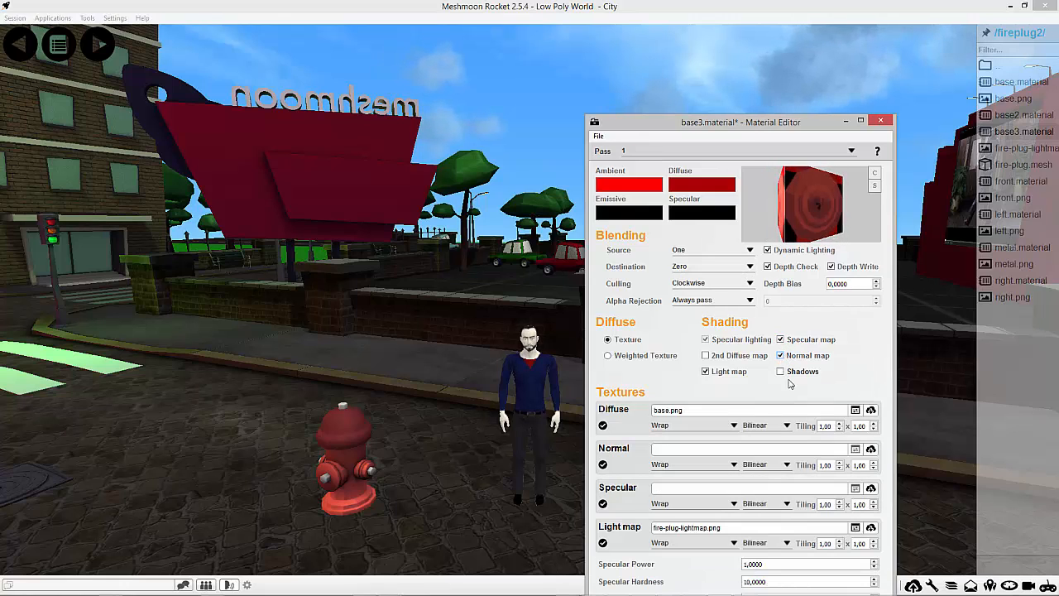
{"action": "left_click", "coordinate": [706, 356]}
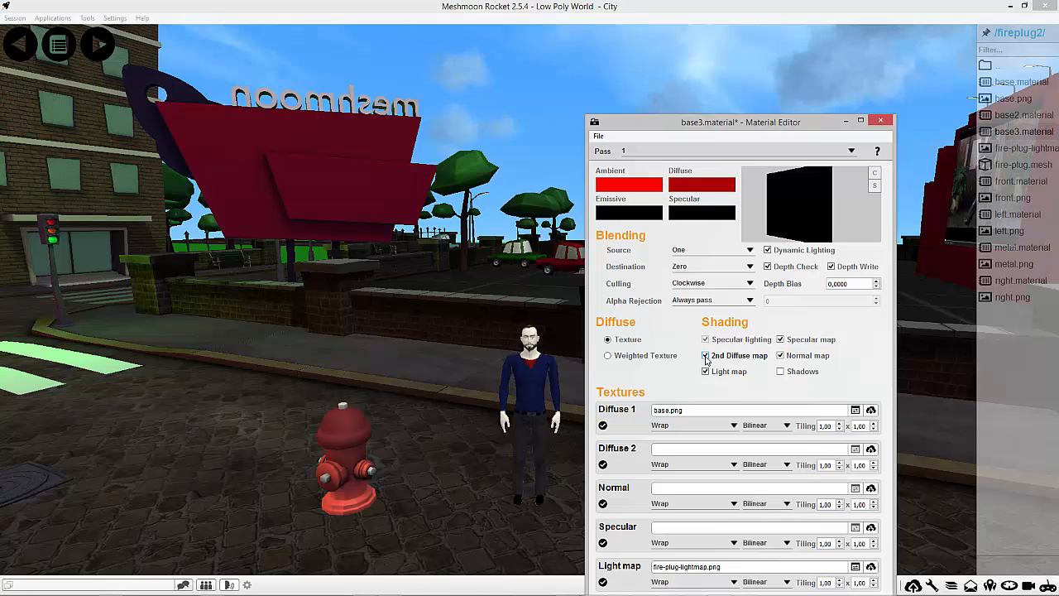
{"action": "left_click", "coordinate": [754, 360]}
{"action": "left_click", "coordinate": [782, 356]}
{"action": "left_click", "coordinate": [782, 340]}
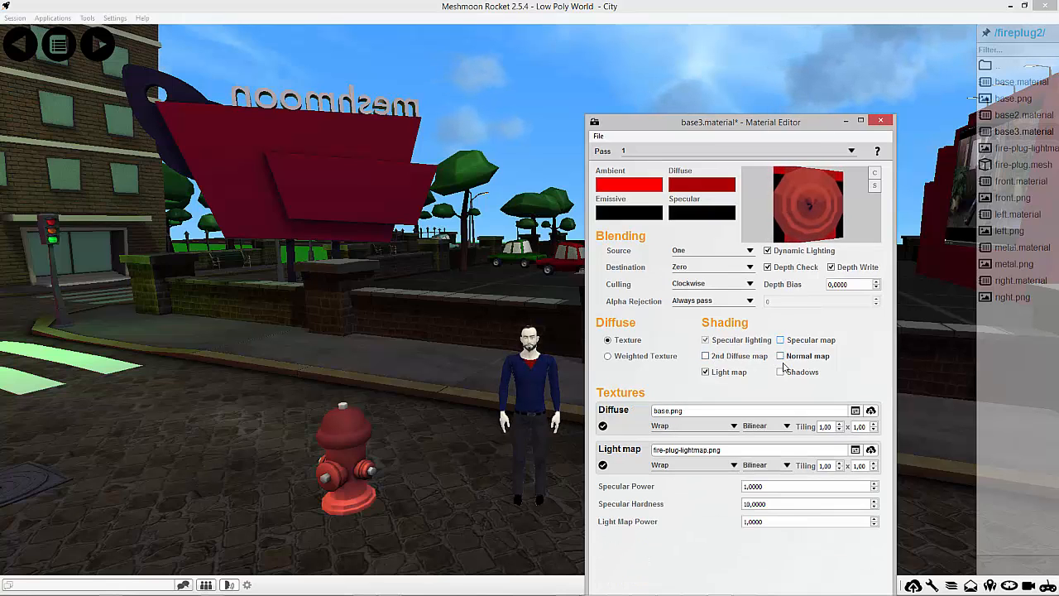
Step: Enable Shadows in base3.material and open the fire-plug entity for editing from the scene structure
{"action": "left_click_drag", "start_coordinate": [720, 114], "coordinate": [698, 83]}
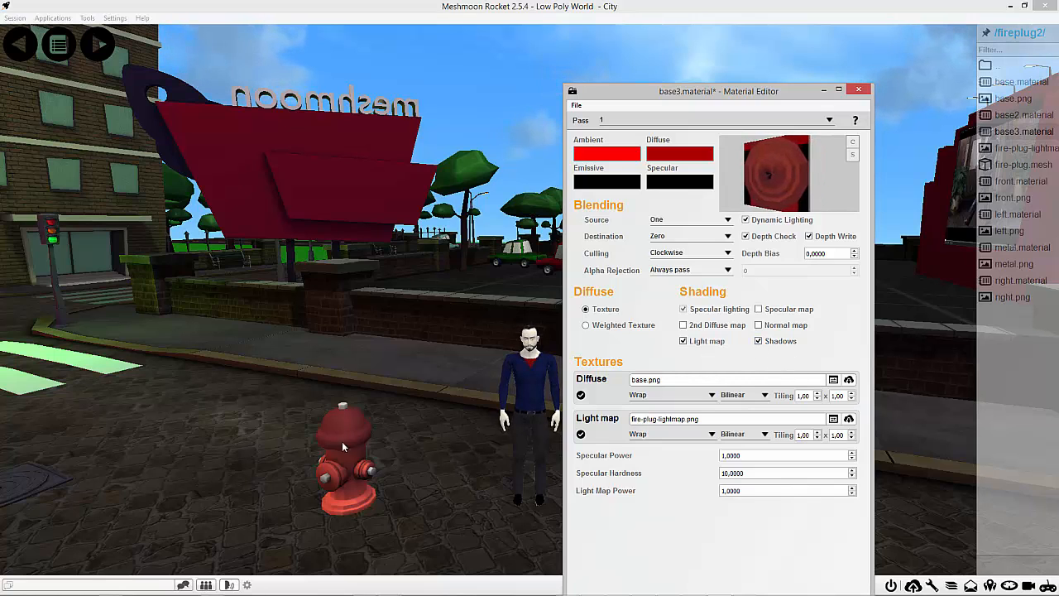
{"action": "left_click", "coordinate": [87, 19]}
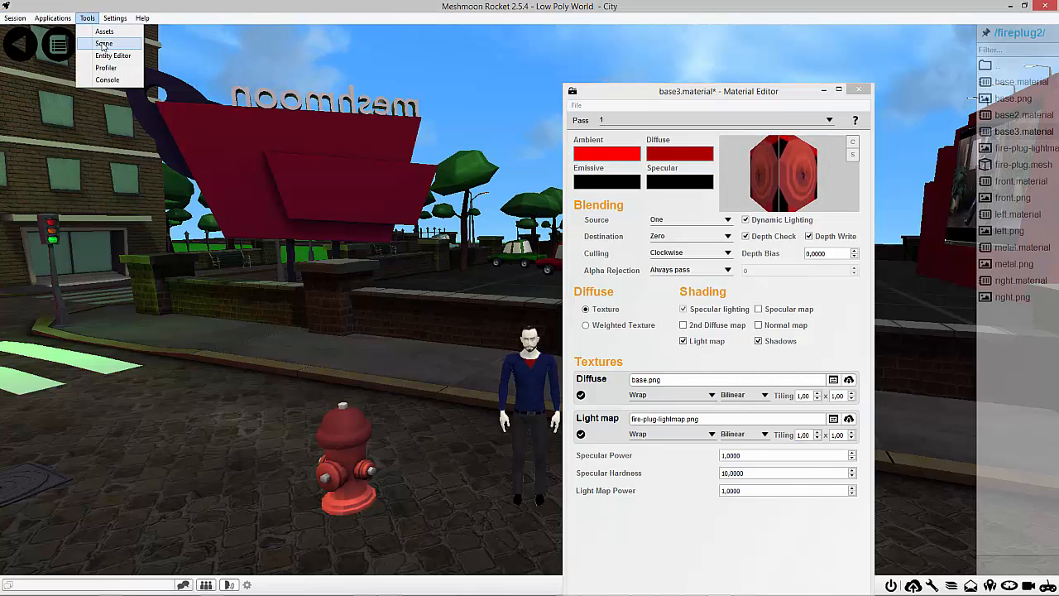
{"action": "left_click", "coordinate": [103, 43]}
{"action": "left_click_drag", "start_coordinate": [462, 154], "coordinate": [343, 153]}
{"action": "left_click_drag", "start_coordinate": [238, 169], "coordinate": [153, 179]}
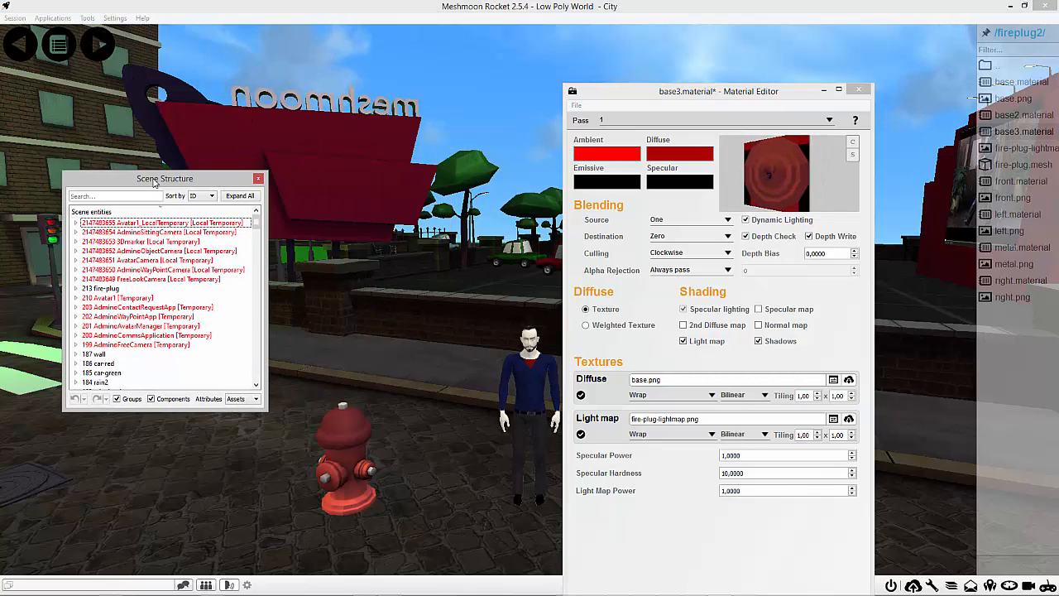
{"action": "double_click", "coordinate": [101, 288]}
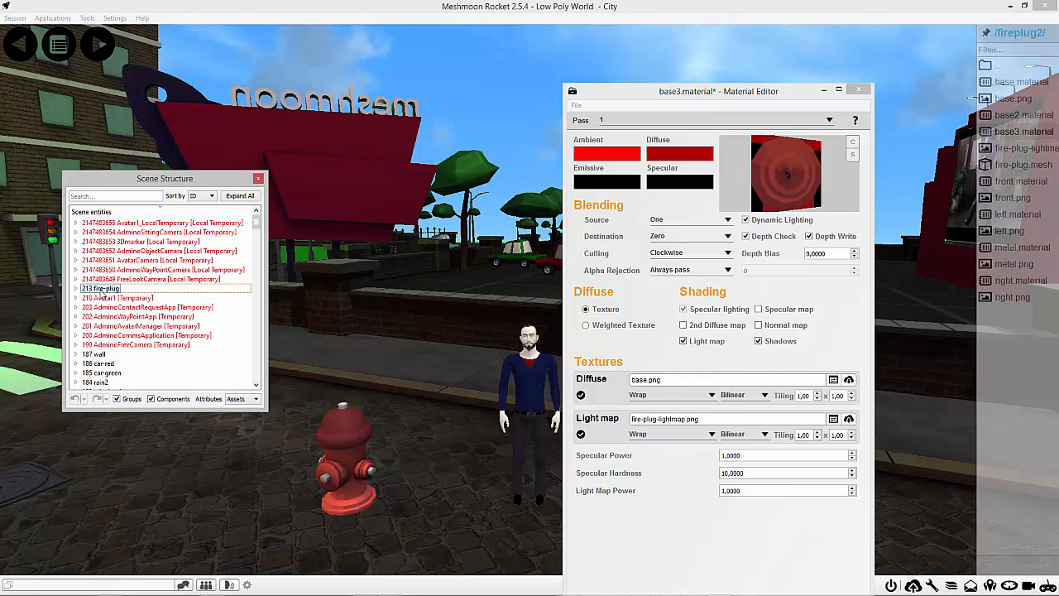
Step: Turn on Cast shadows for the fire-plug entity's mesh, and close the entity editor and scene structure
{"action": "left_click_drag", "start_coordinate": [463, 193], "coordinate": [499, 335]}
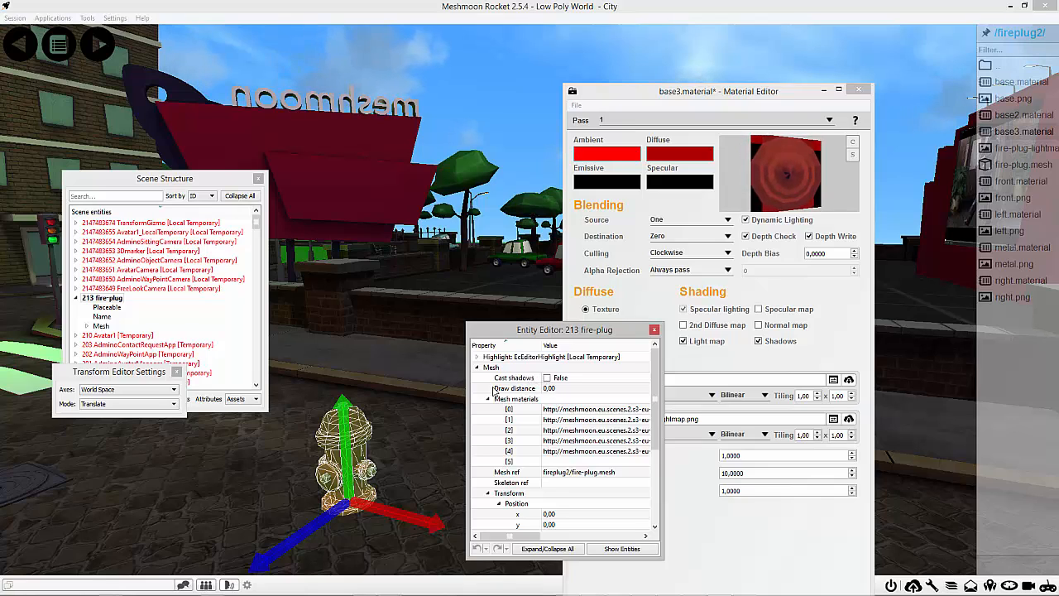
{"action": "left_click", "coordinate": [547, 379]}
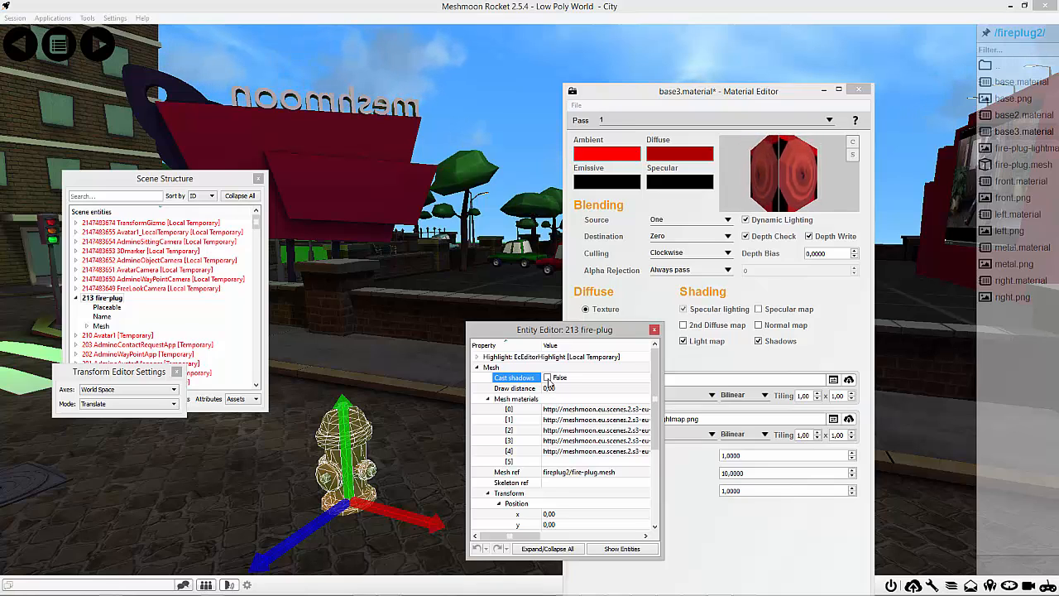
{"action": "left_click", "coordinate": [547, 378]}
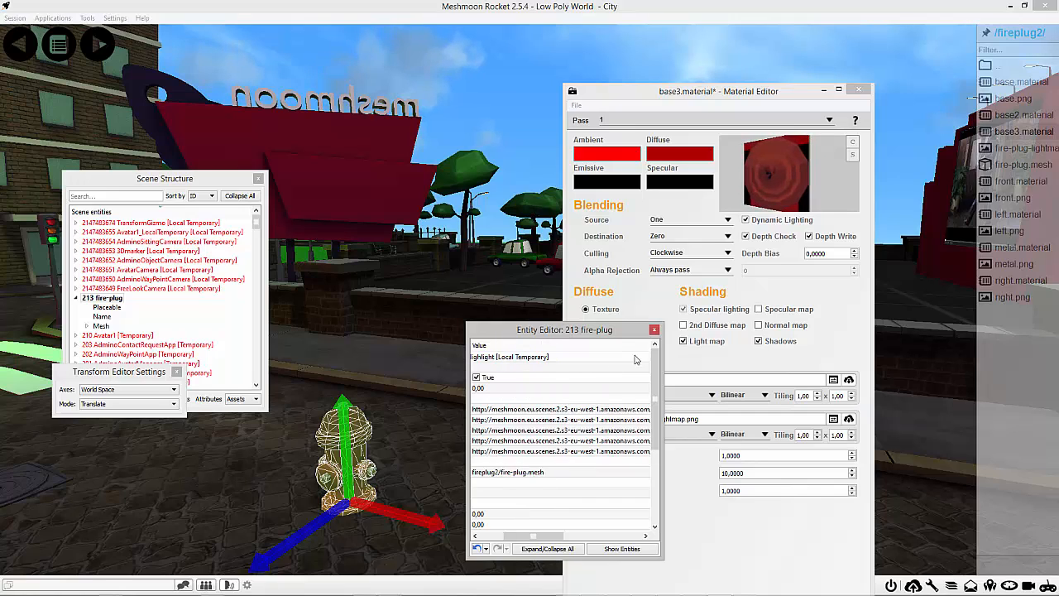
{"action": "left_click", "coordinate": [653, 330]}
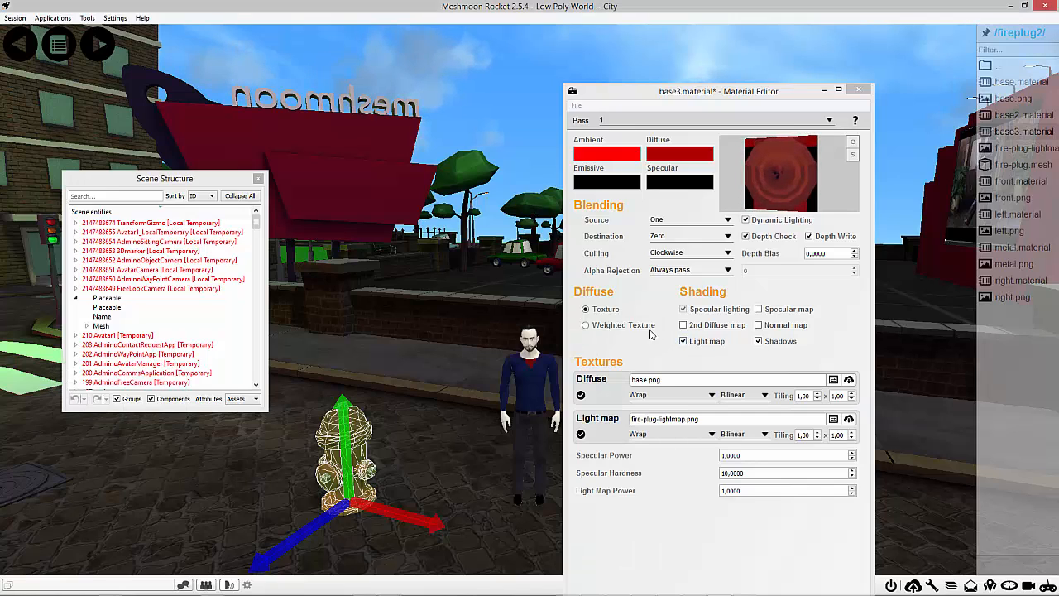
{"action": "left_click", "coordinate": [258, 180]}
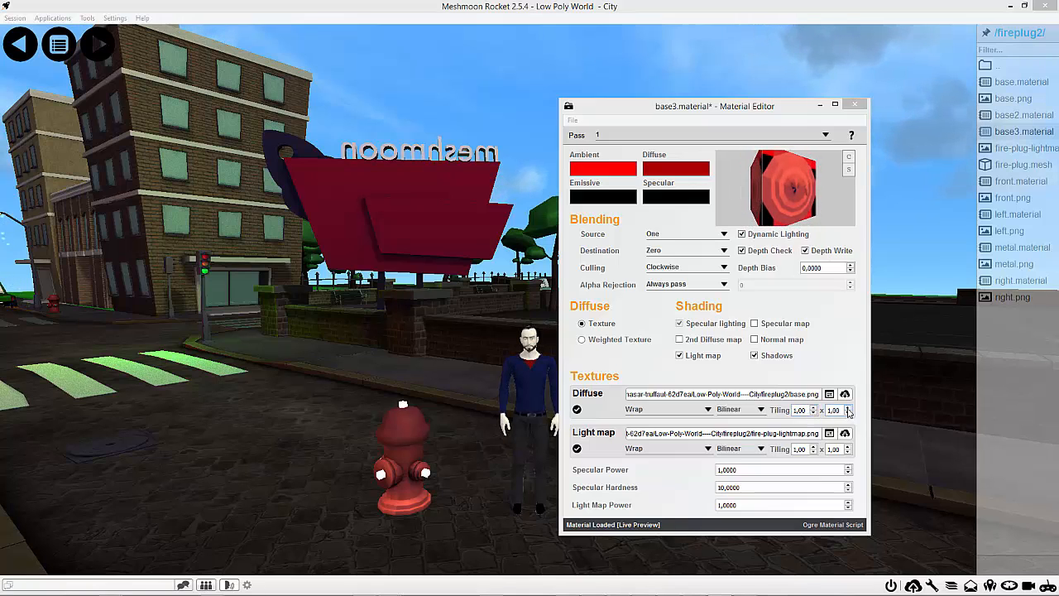
Step: Set the diffuse texture tiling of base3.material to 5 x 5
{"action": "left_click", "coordinate": [815, 407]}
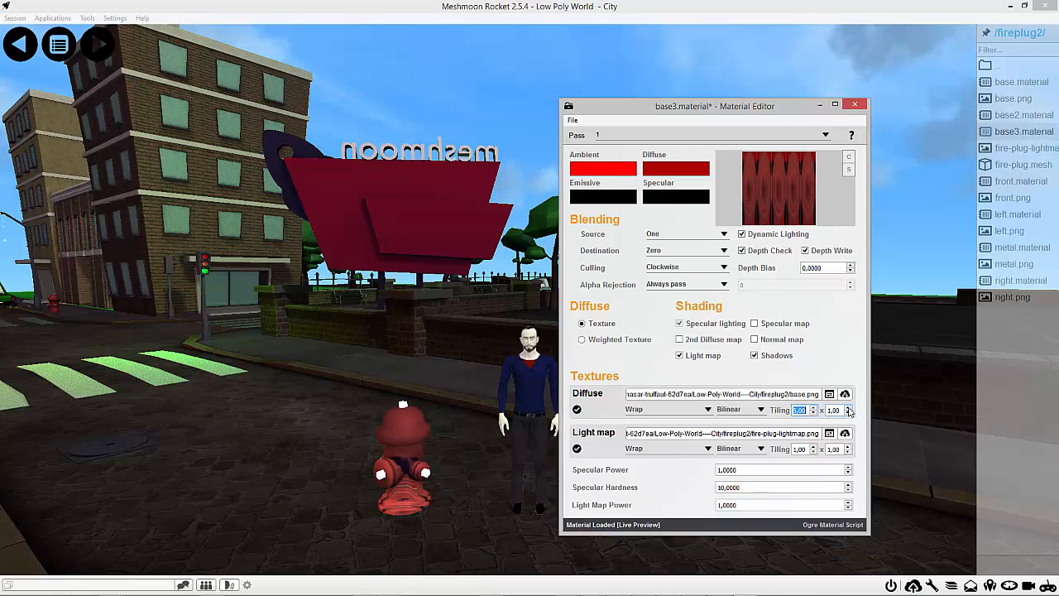
{"action": "left_click", "coordinate": [848, 408]}
{"action": "left_click", "coordinate": [848, 408]}
{"action": "left_click", "coordinate": [848, 408]}
{"action": "left_click", "coordinate": [848, 408]}
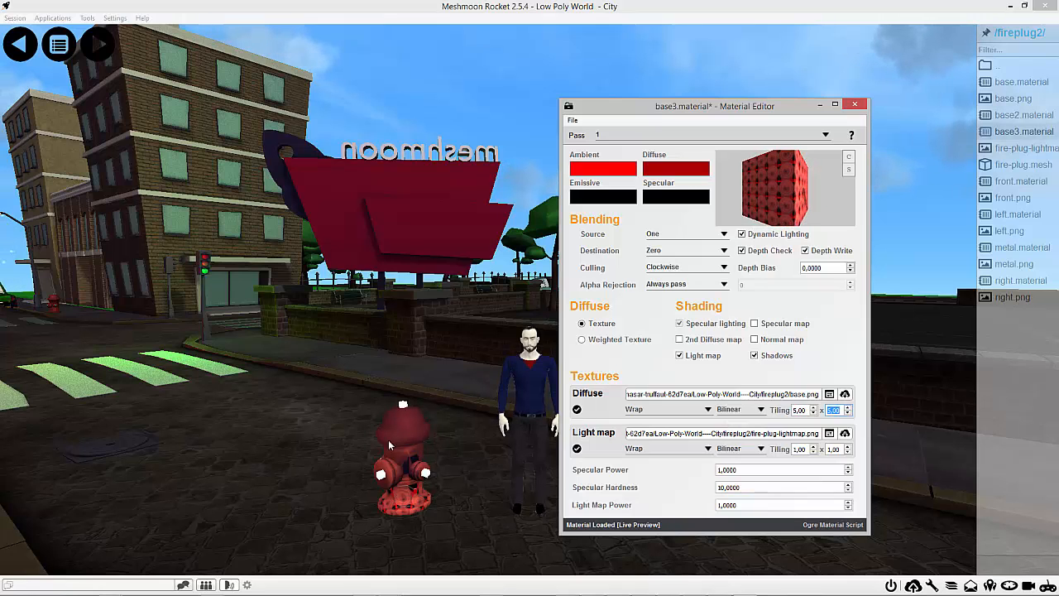
Step: Inspect the tiled hydrant from other angles and set the diffuse texture tiling of base3.material back to 1 x 1
{"action": "left_click_drag", "start_coordinate": [405, 494], "coordinate": [479, 462]}
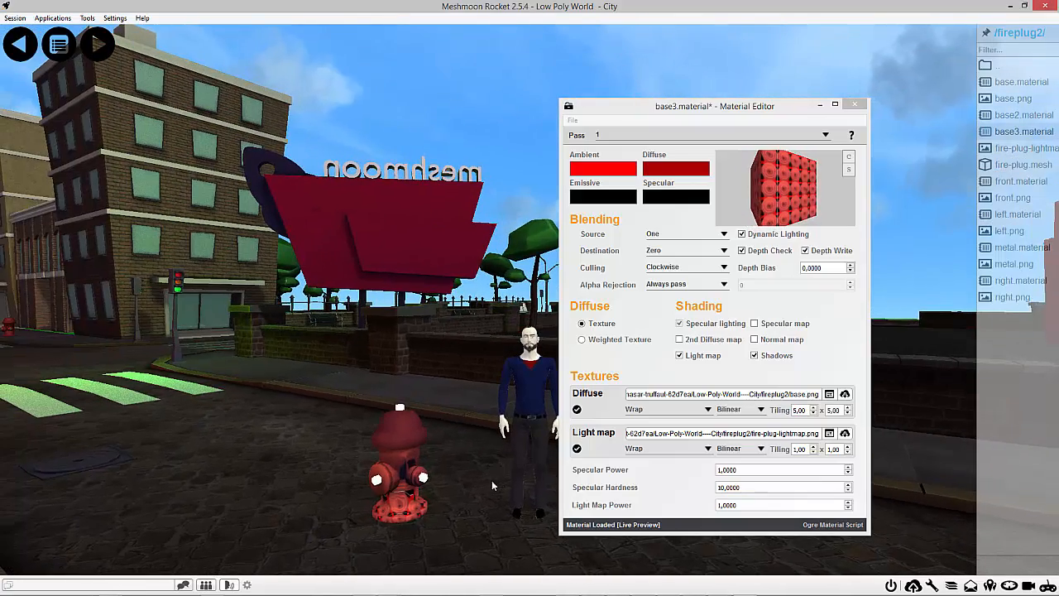
{"action": "mouse_move", "coordinate": [486, 472]}
{"action": "right_mouse_down"}
{"action": "mouse_move", "coordinate": [517, 470]}
{"action": "mouse_move", "coordinate": [472, 480]}
{"action": "right_mouse_up"}
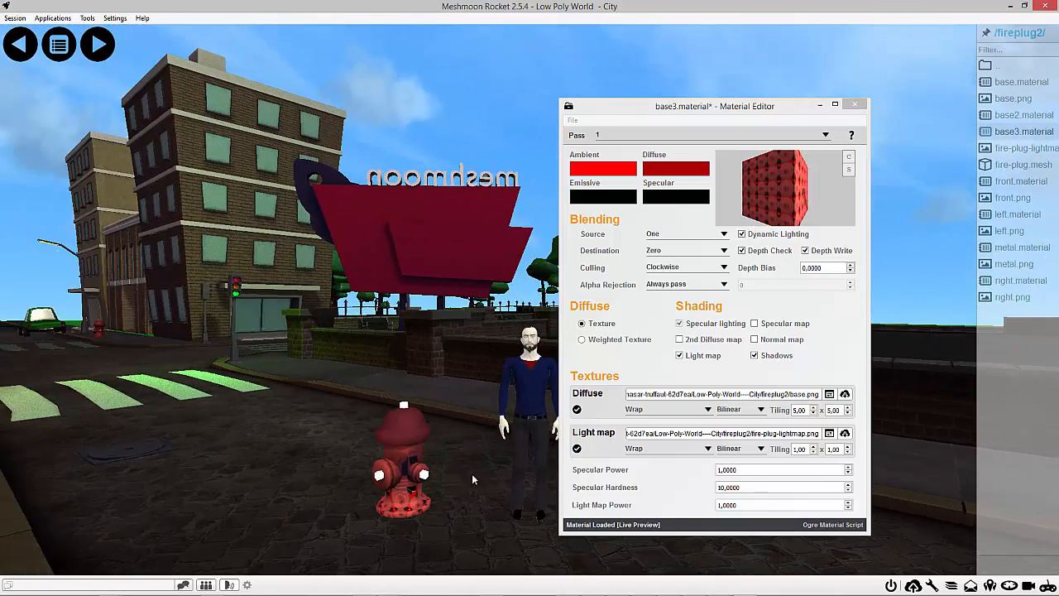
{"action": "left_click", "coordinate": [814, 413]}
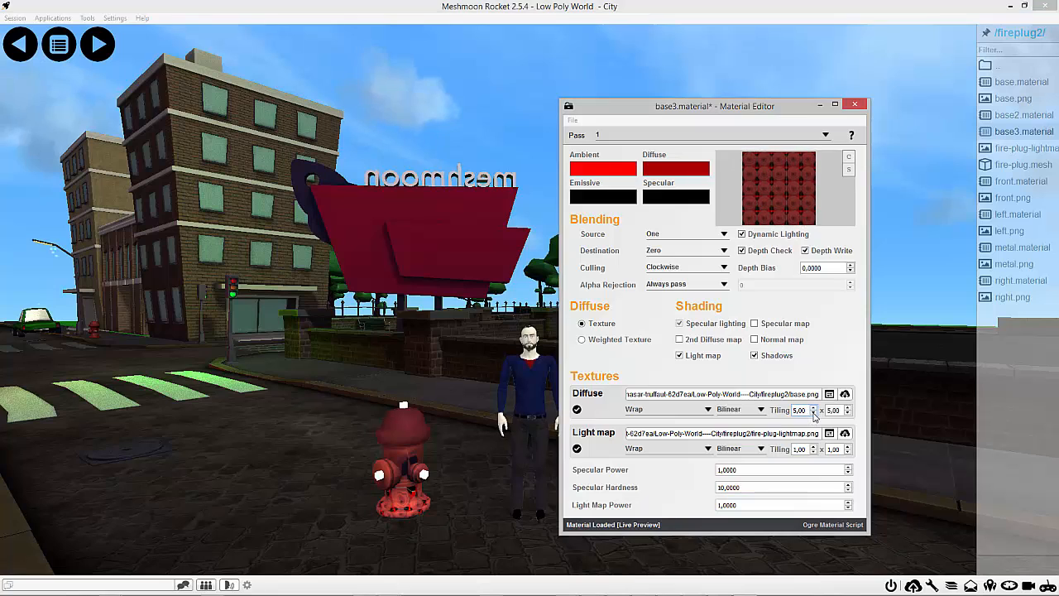
{"action": "left_click", "coordinate": [814, 413]}
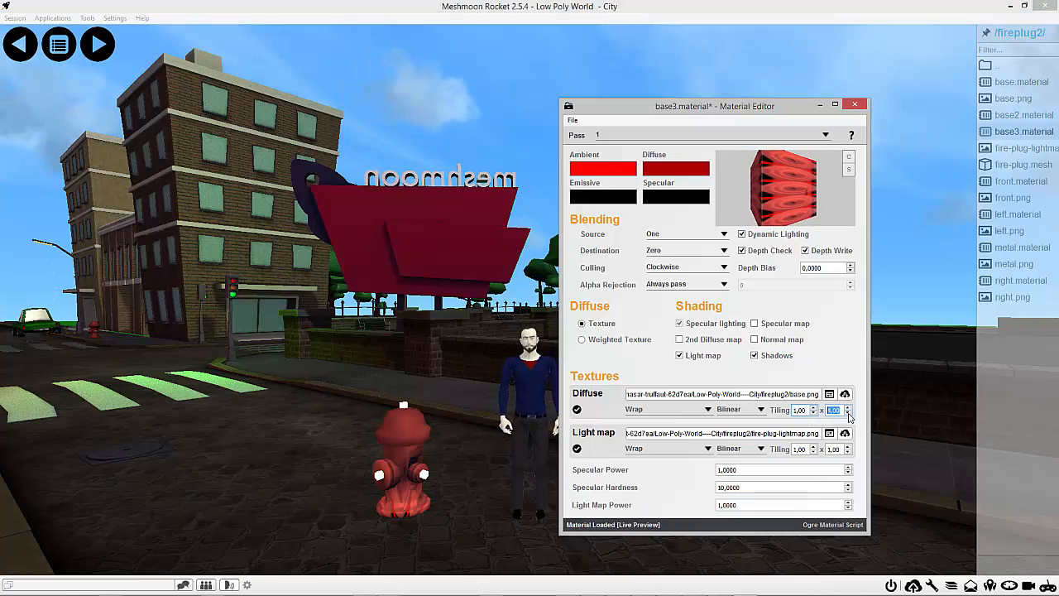
{"action": "left_click", "coordinate": [848, 413]}
{"action": "left_click", "coordinate": [848, 413]}
{"action": "left_click", "coordinate": [848, 413]}
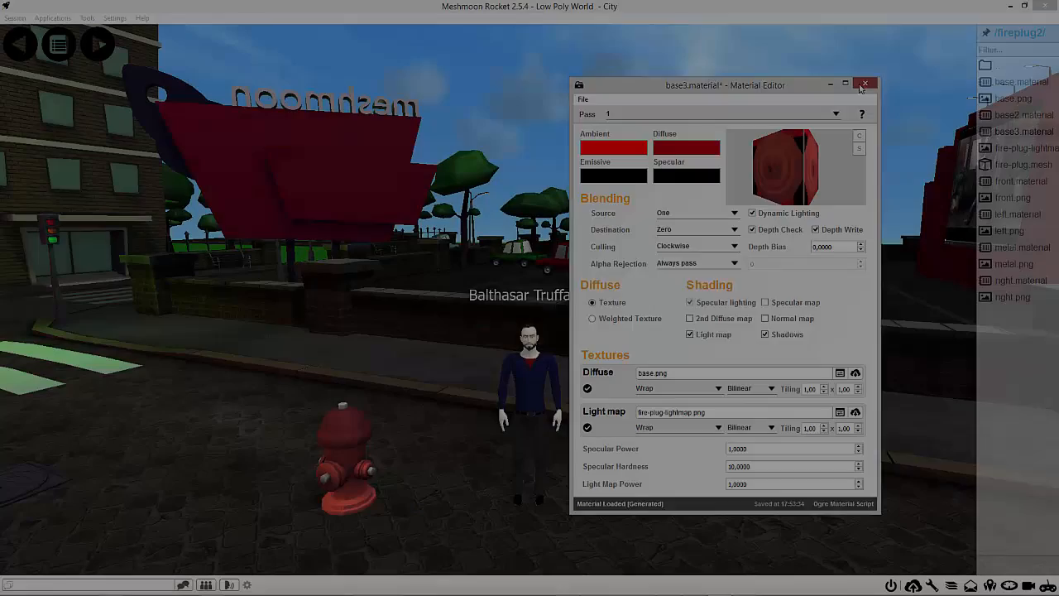
Step: Close the editor of base3.material without saving the pending changes and view the finished hydrant in the street
{"action": "left_click", "coordinate": [864, 86]}
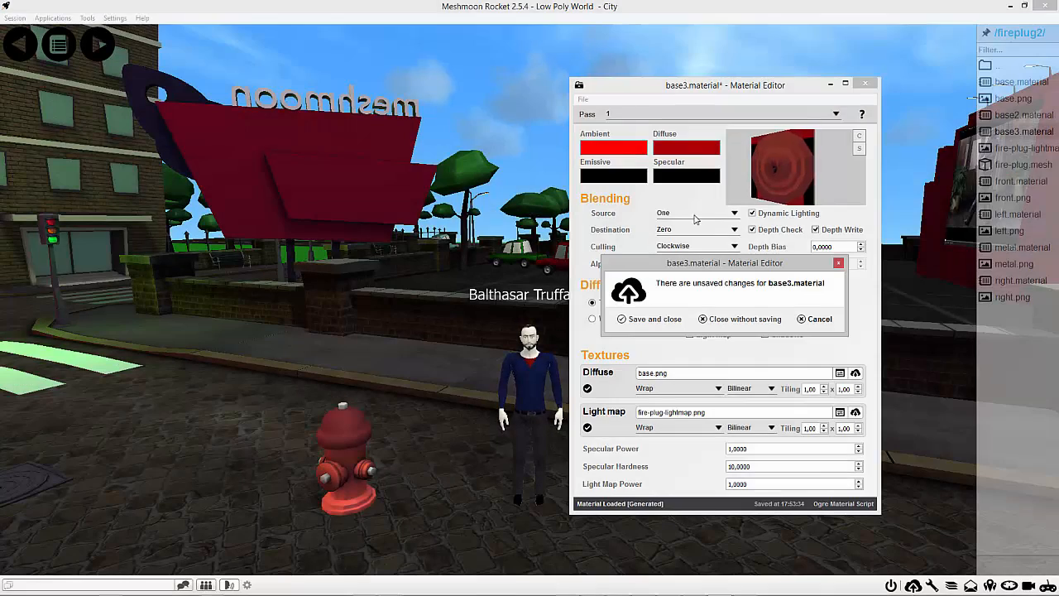
{"action": "left_click", "coordinate": [743, 319]}
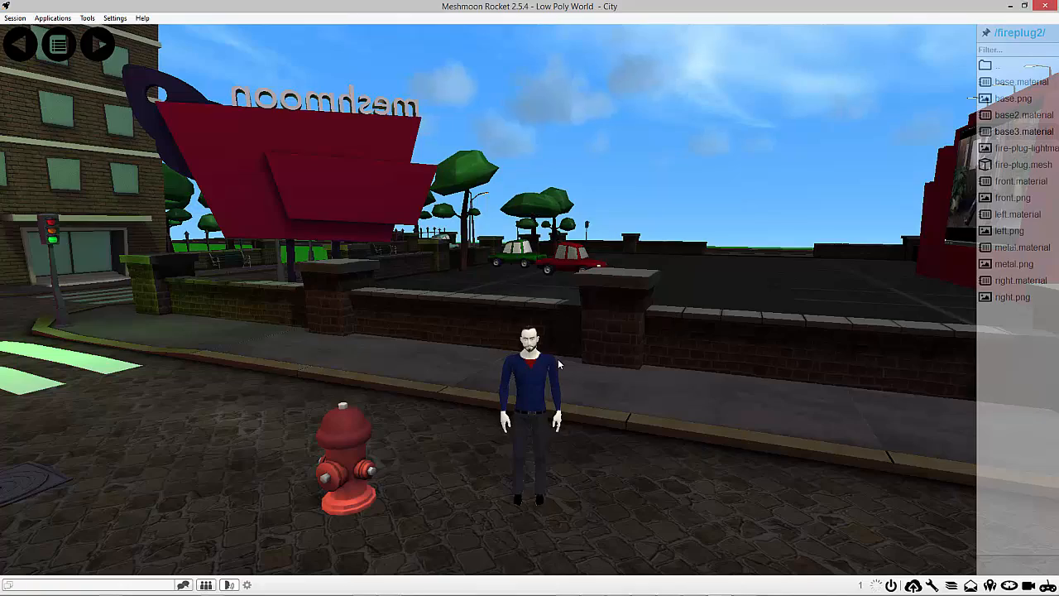
{"action": "right_click_drag", "start_coordinate": [553, 371], "coordinate": [779, 344]}
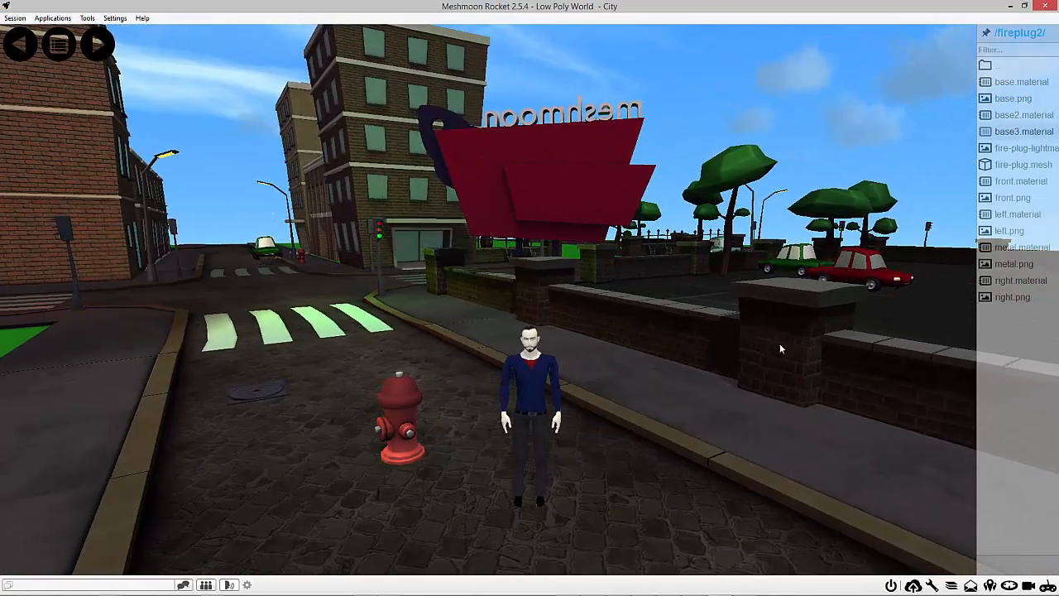